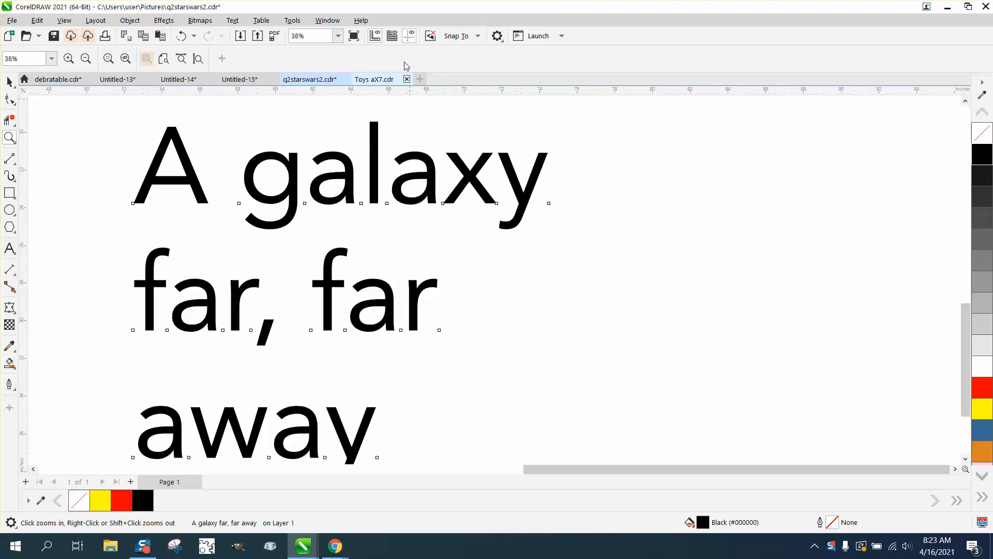
Step: Examine the four distorted "A galaxy far, far away" samples up close and compare them with the large plain text
{"action": "left_click", "coordinate": [9, 81]}
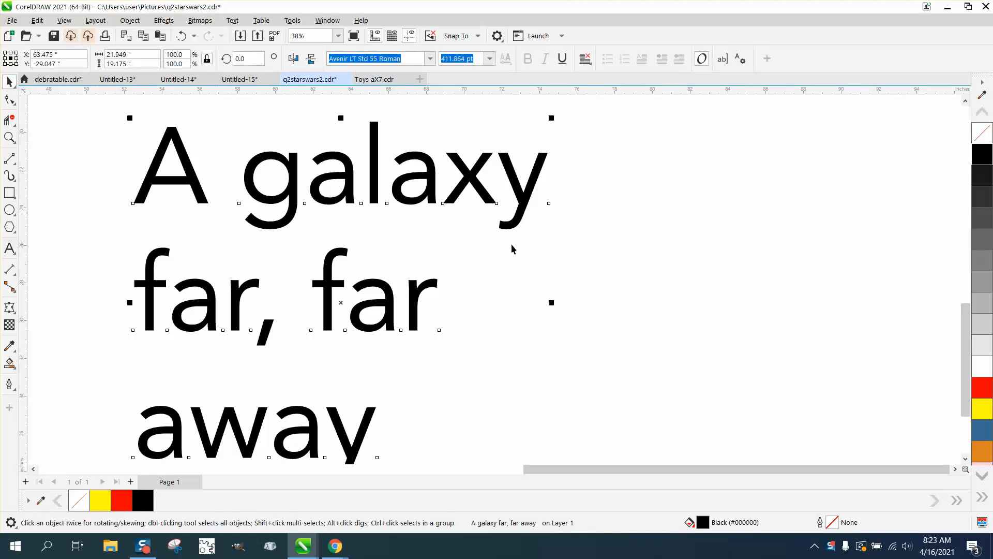
{"action": "scroll", "coordinate": [525, 285], "scroll_direction": "down", "scroll_amount": 4}
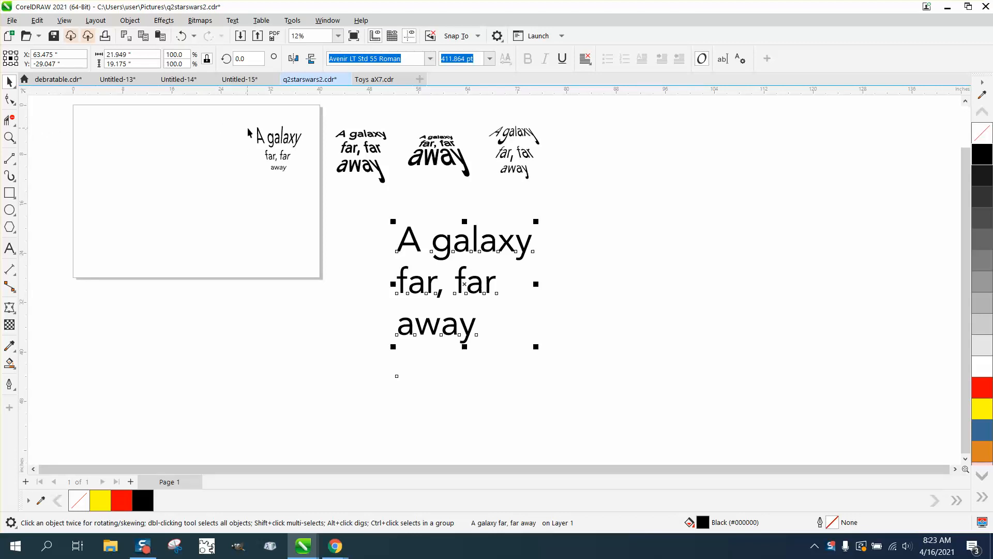
{"action": "left_click_drag", "start_coordinate": [220, 117], "coordinate": [302, 162]}
{"action": "left_click", "coordinate": [10, 138]}
{"action": "left_click_drag", "start_coordinate": [249, 128], "coordinate": [320, 180]}
{"action": "scroll", "coordinate": [313, 192], "scroll_direction": "down", "scroll_amount": 3}
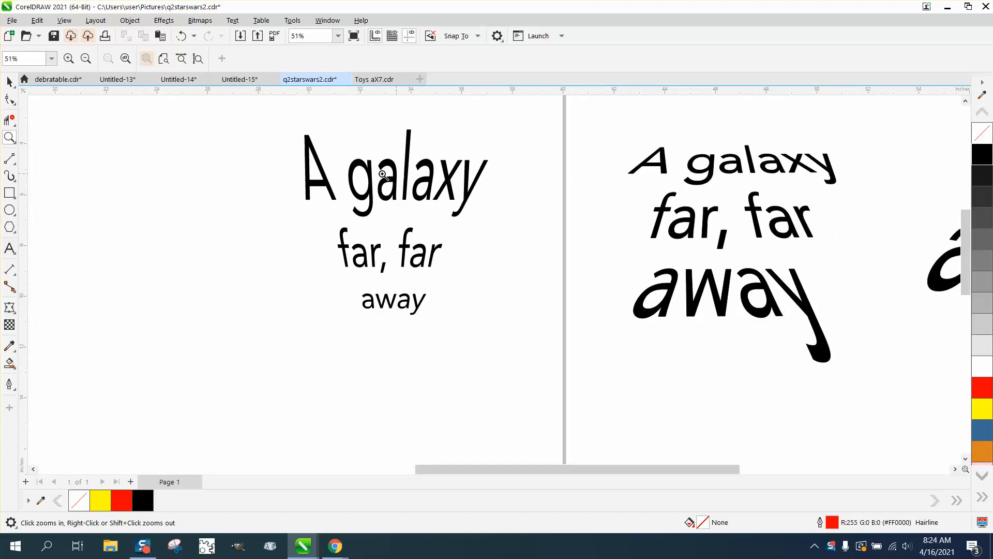
{"action": "scroll", "coordinate": [308, 174], "scroll_direction": "down", "scroll_amount": 2}
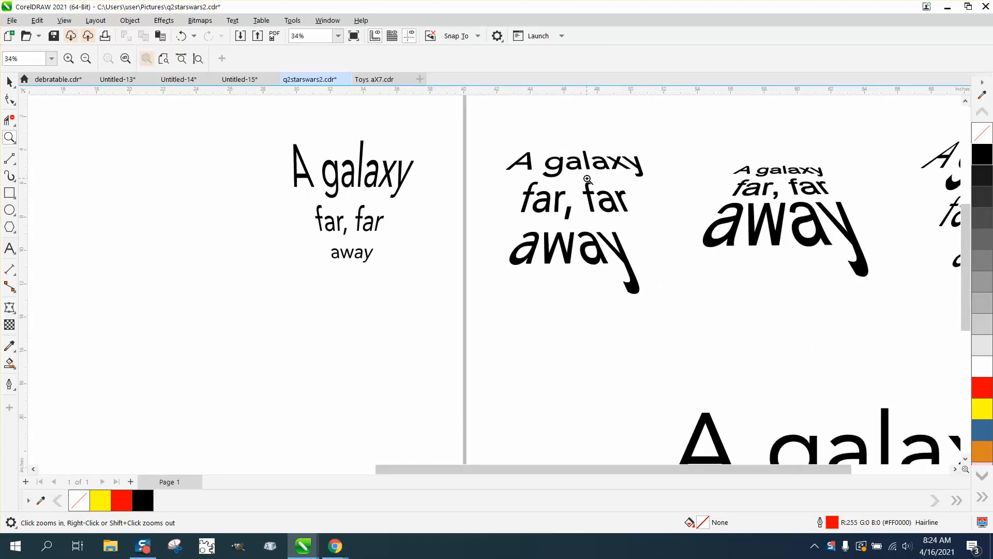
{"action": "scroll", "coordinate": [587, 179], "scroll_direction": "down", "scroll_amount": 2}
{"action": "left_click_drag", "start_coordinate": [670, 154], "coordinate": [835, 271]}
{"action": "scroll", "coordinate": [575, 235], "scroll_direction": "down", "scroll_amount": 2}
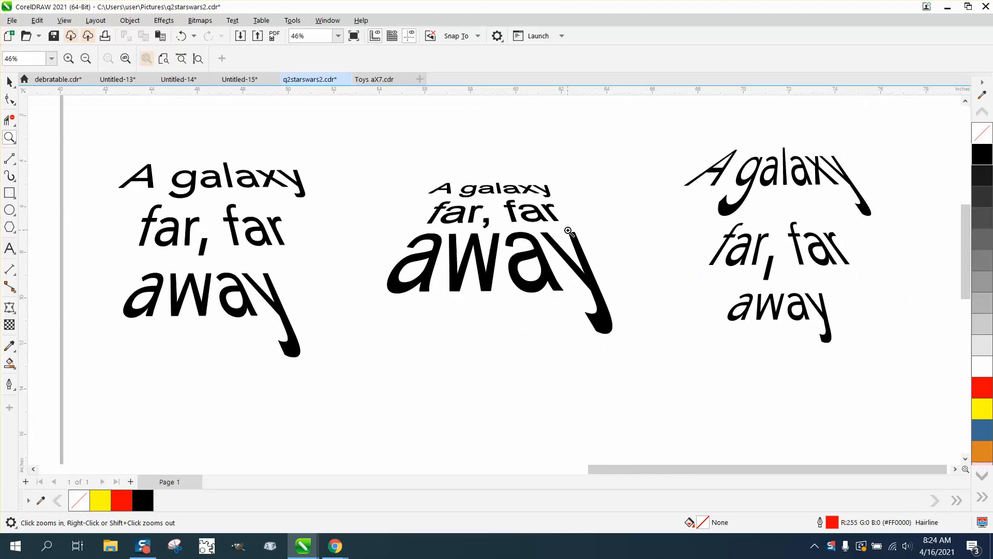
{"action": "scroll", "coordinate": [568, 229], "scroll_direction": "down", "scroll_amount": 5}
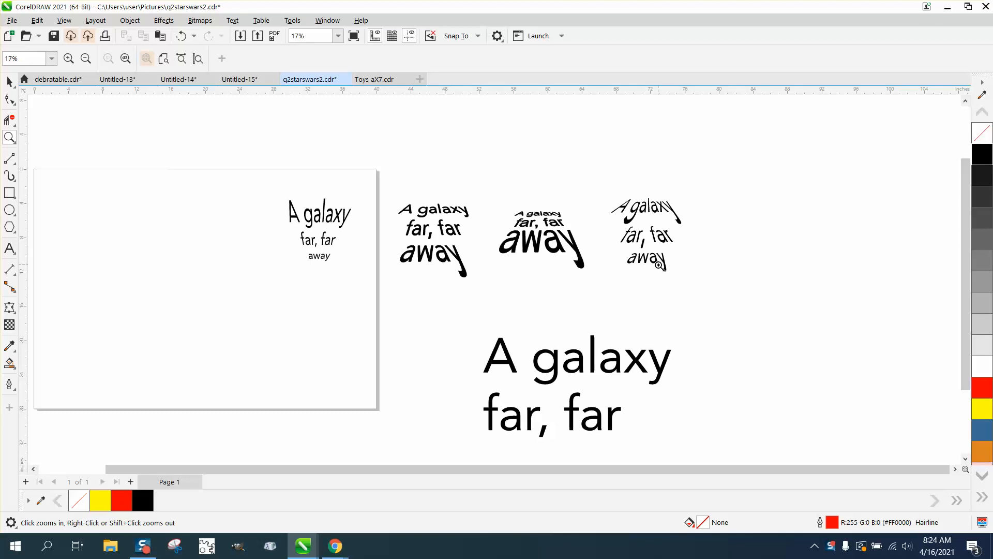
{"action": "scroll", "coordinate": [512, 321], "scroll_direction": "down", "scroll_amount": 1}
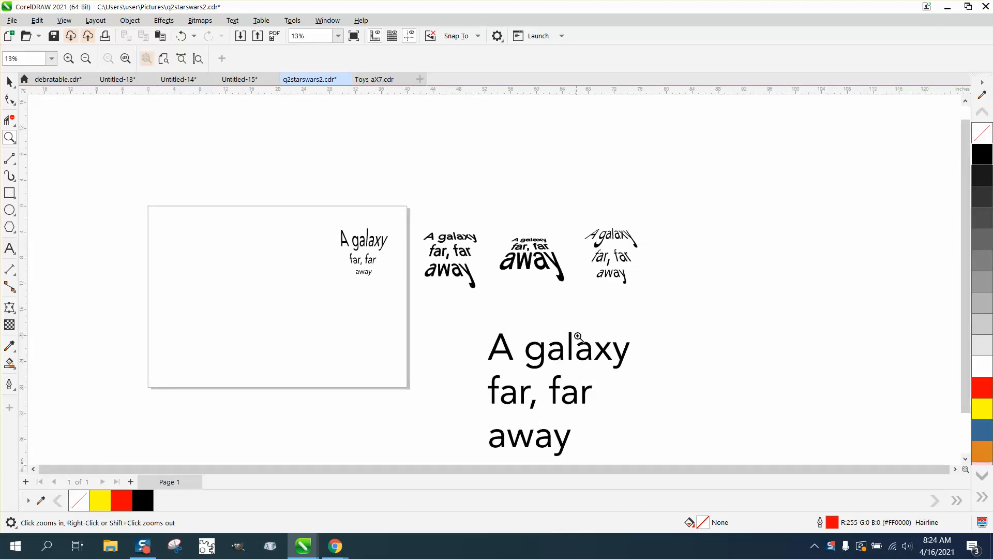
Step: Move the large plain text block slightly closer to the samples above it and center-align its three lines
{"action": "left_click", "coordinate": [10, 82]}
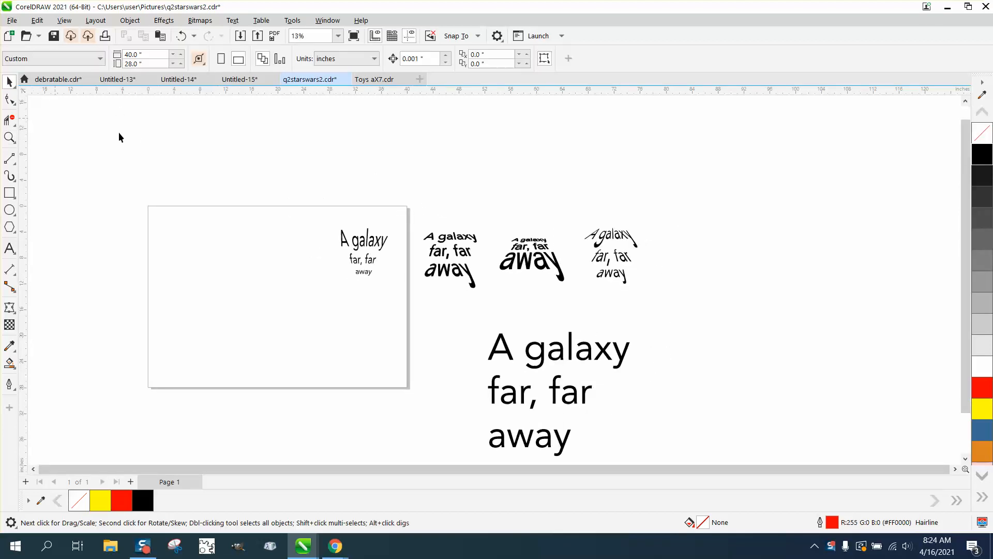
{"action": "left_click", "coordinate": [570, 346]}
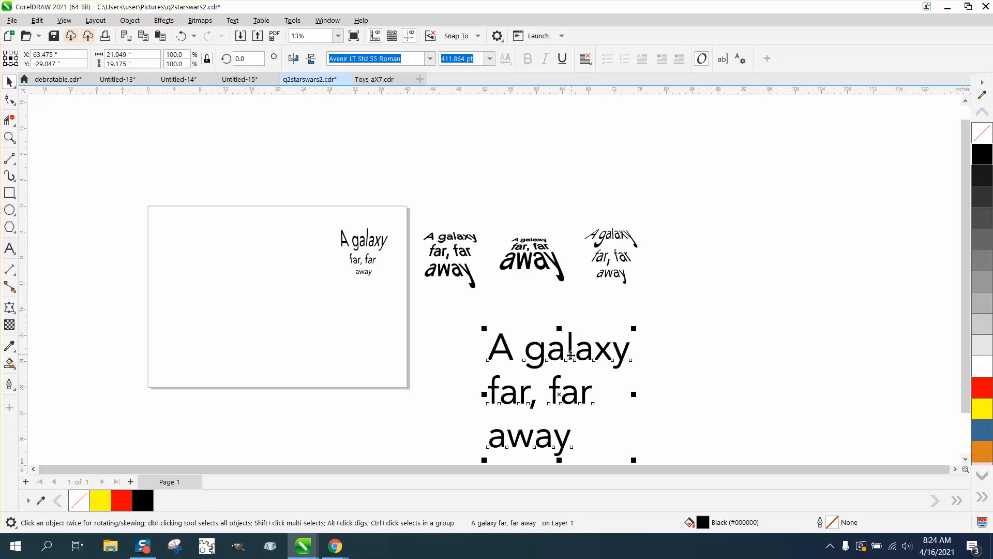
{"action": "left_click_drag", "start_coordinate": [564, 363], "coordinate": [543, 347]}
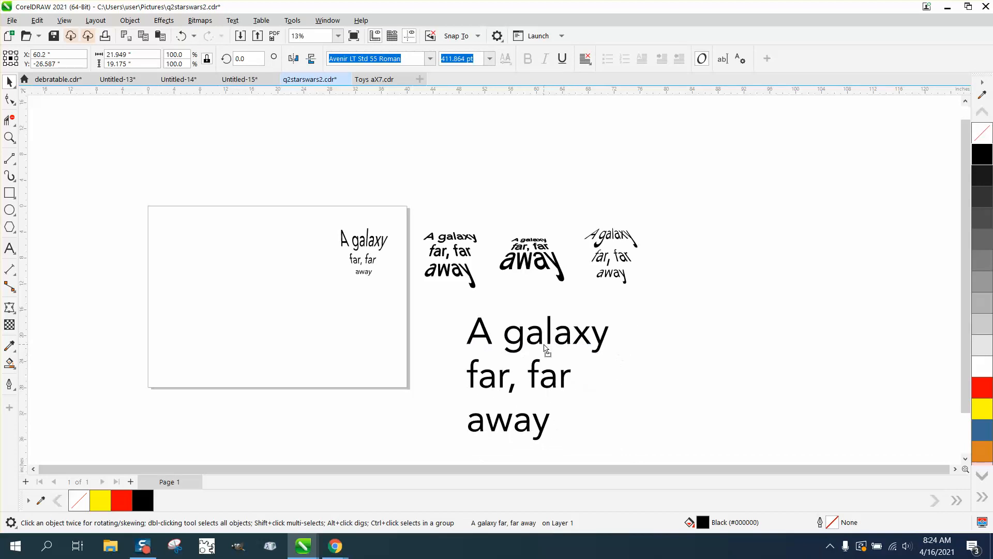
{"action": "left_click", "coordinate": [585, 59]}
{"action": "left_click", "coordinate": [600, 116]}
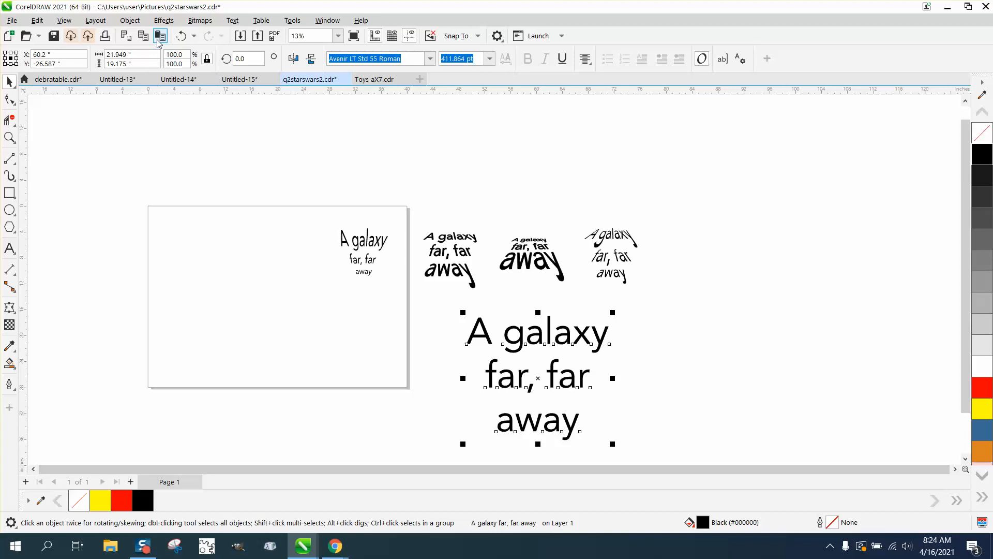
Step: Add perspective to the centered text and pull both upper corners inward so the first line narrows
{"action": "left_click", "coordinate": [133, 22]}
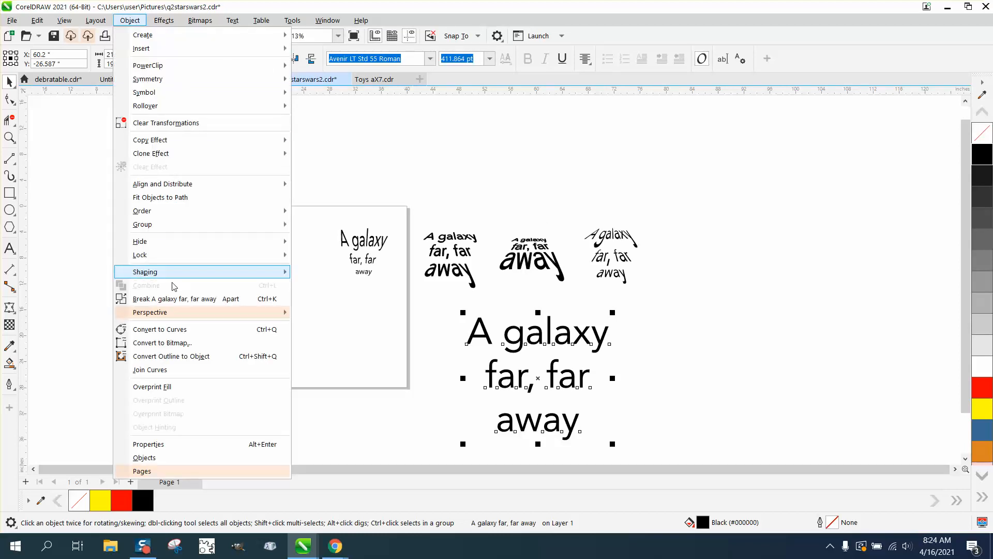
{"action": "mouse_move", "coordinate": [175, 313]}
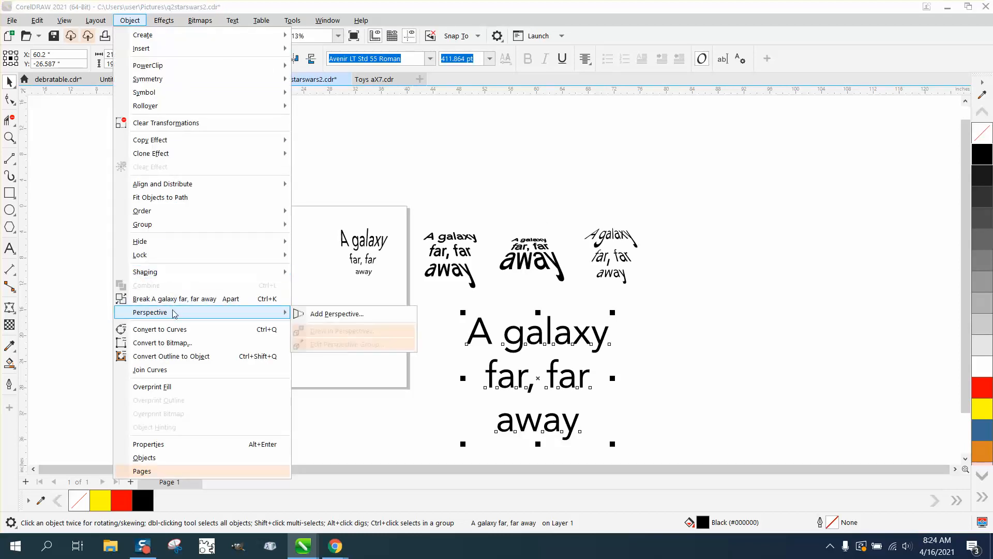
{"action": "left_click", "coordinate": [335, 315]}
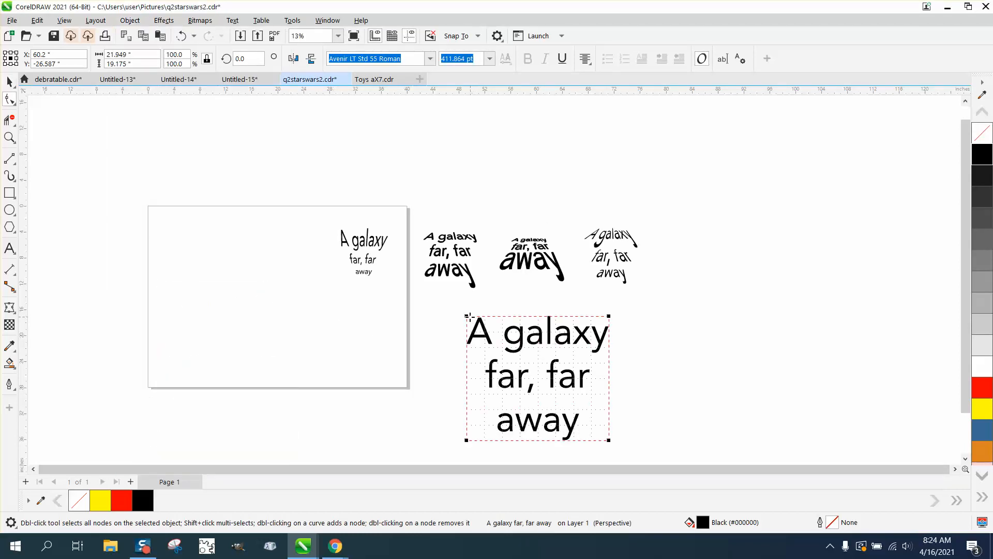
{"action": "left_click_drag", "start_coordinate": [467, 316], "coordinate": [512, 315]}
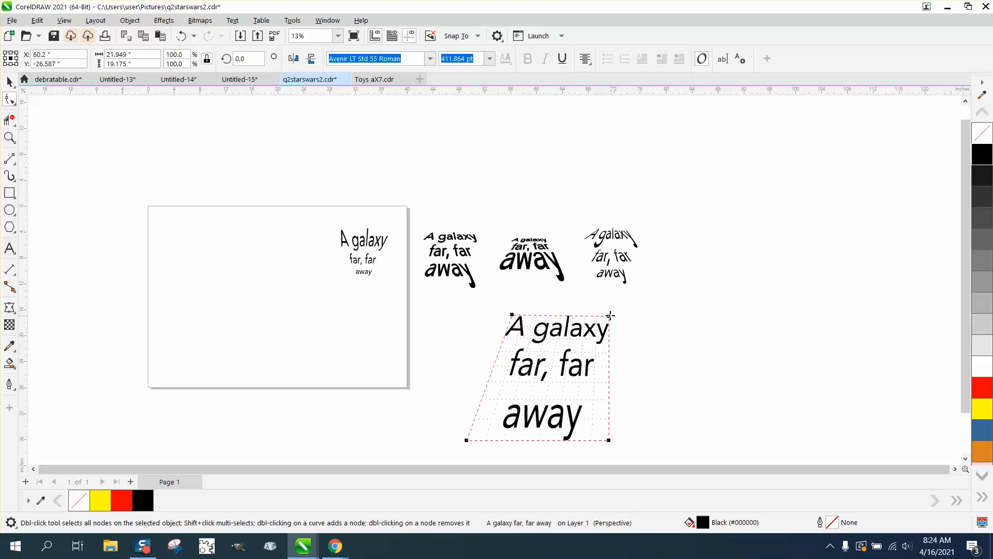
{"action": "left_click_drag", "start_coordinate": [609, 315], "coordinate": [555, 315]}
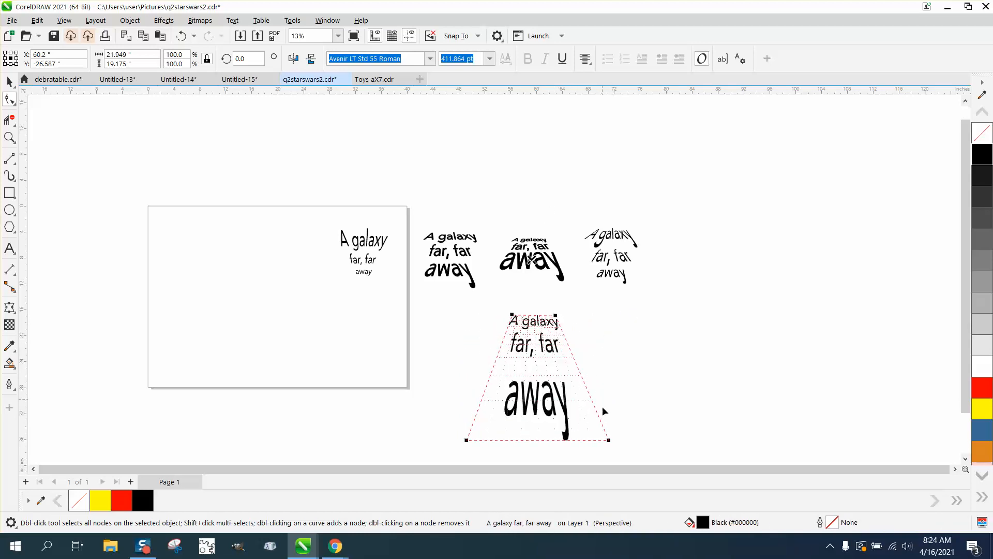
Step: Spread both lower perspective corners outward to widen the base of the text, finishing the perspective edit
{"action": "left_click_drag", "start_coordinate": [608, 442], "coordinate": [635, 440]}
{"action": "left_click_drag", "start_coordinate": [468, 440], "coordinate": [448, 440]}
{"action": "left_click_drag", "start_coordinate": [636, 443], "coordinate": [635, 439]}
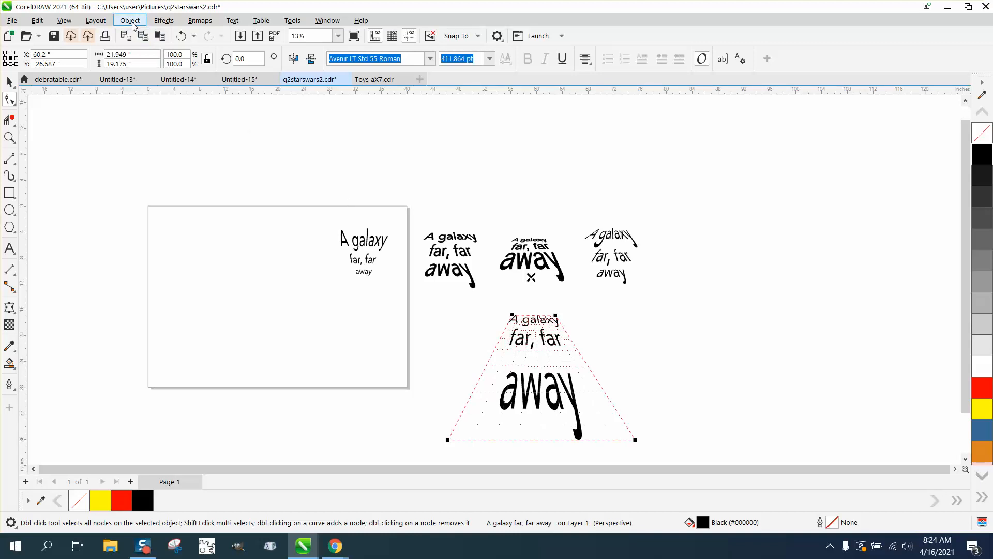
{"action": "left_click", "coordinate": [10, 82]}
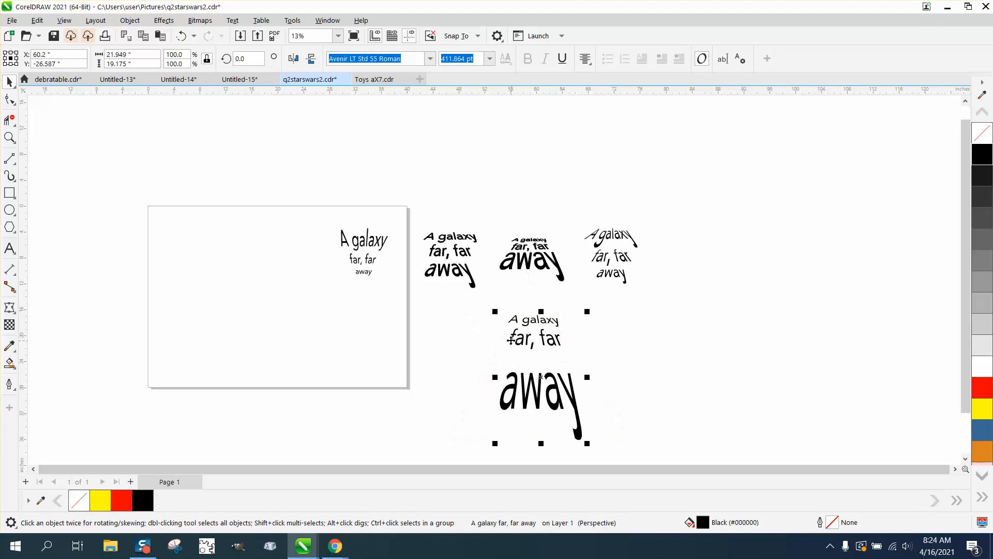
Step: Remove the fill from the perspective text and give it a black hairline outline
{"action": "scroll", "coordinate": [654, 458], "scroll_direction": "down", "scroll_amount": 1}
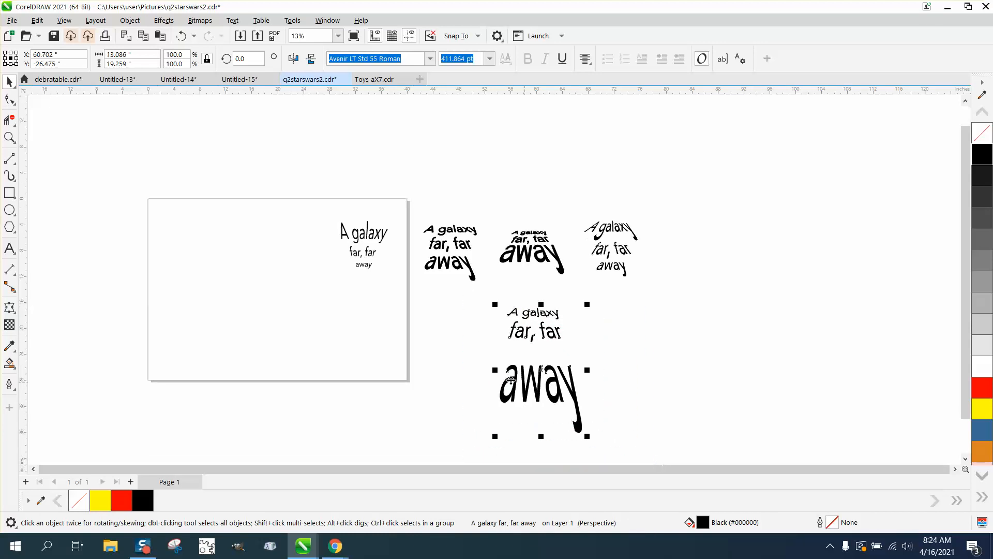
{"action": "left_click", "coordinate": [9, 138]}
{"action": "left_click_drag", "start_coordinate": [470, 301], "coordinate": [648, 424]}
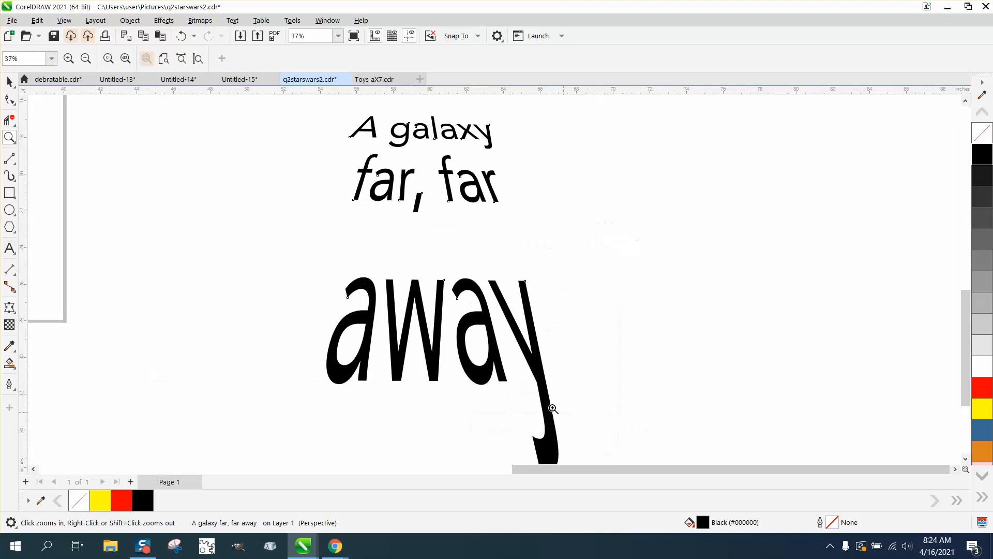
{"action": "left_click", "coordinate": [10, 81]}
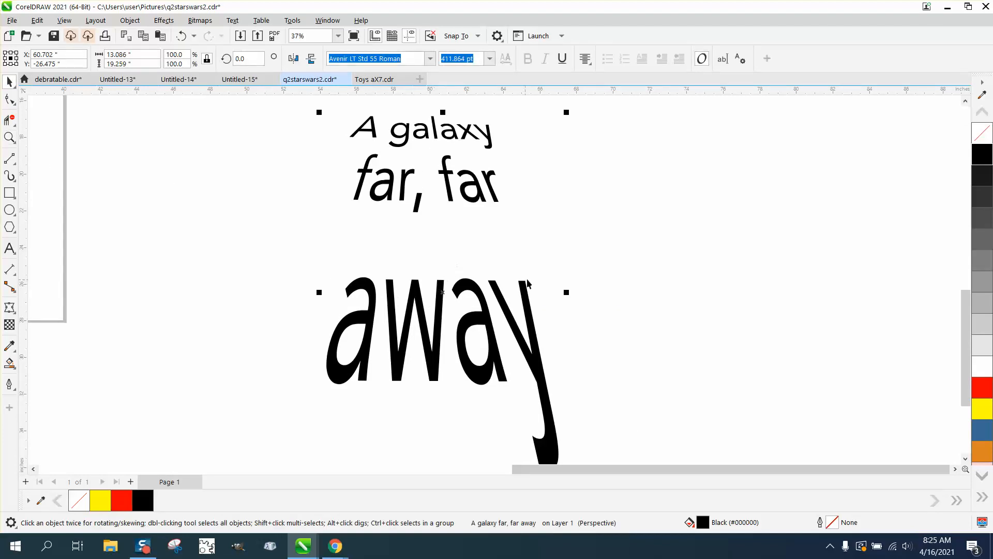
{"action": "left_click", "coordinate": [130, 20]}
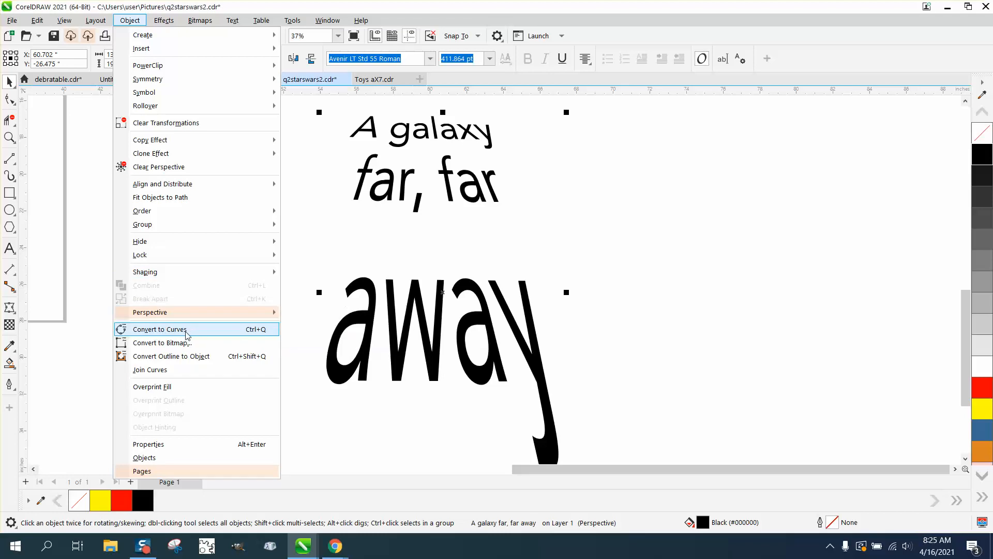
{"action": "left_click", "coordinate": [541, 288]}
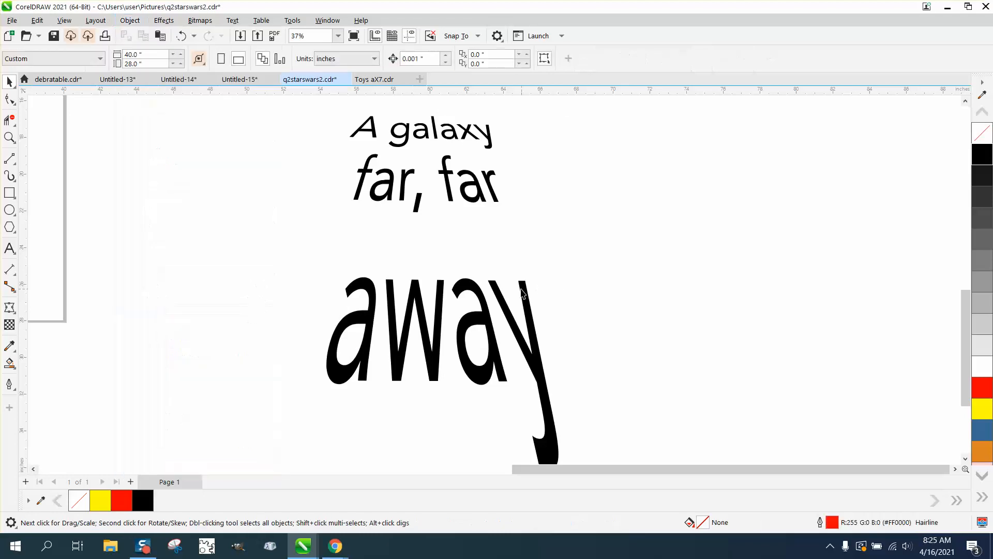
{"action": "left_click", "coordinate": [988, 140]}
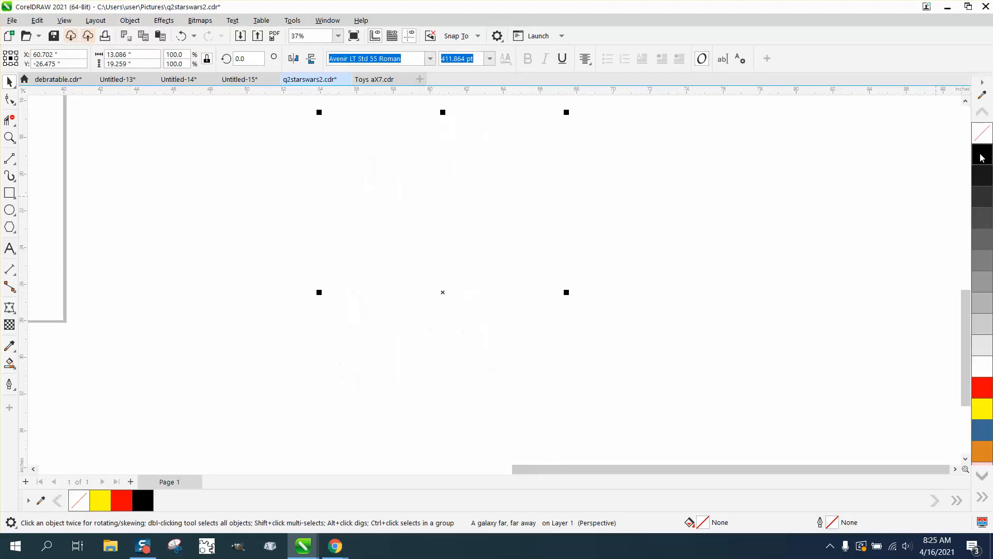
{"action": "right_click", "coordinate": [982, 155]}
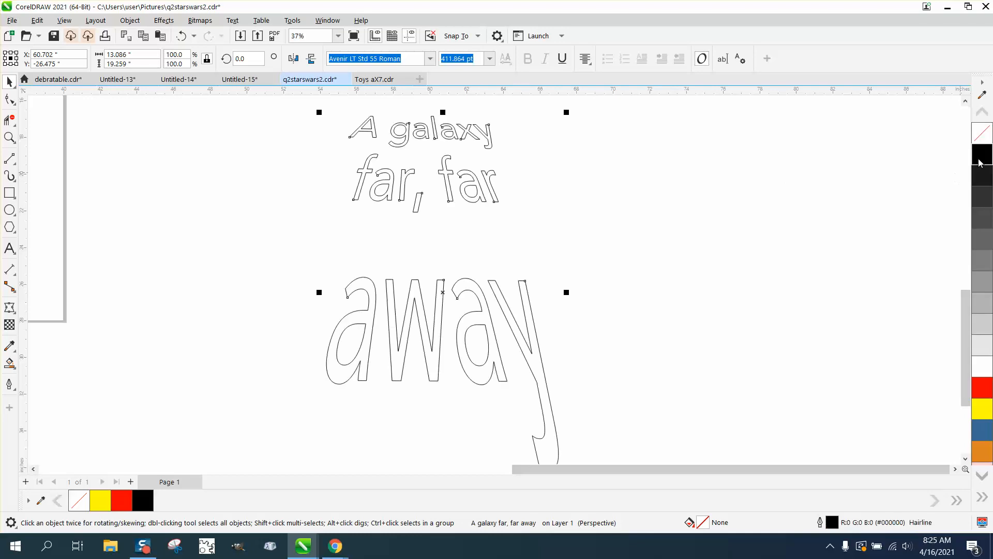
Step: Convert the outlined text to curves and break it apart, undoing everything back to the black-filled perspective text
{"action": "left_click", "coordinate": [130, 20]}
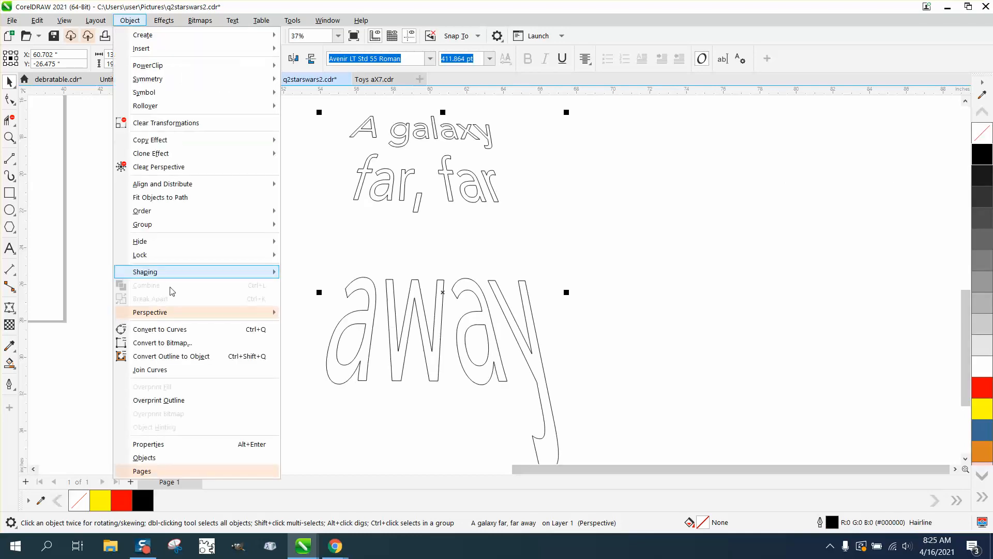
{"action": "left_click", "coordinate": [172, 328]}
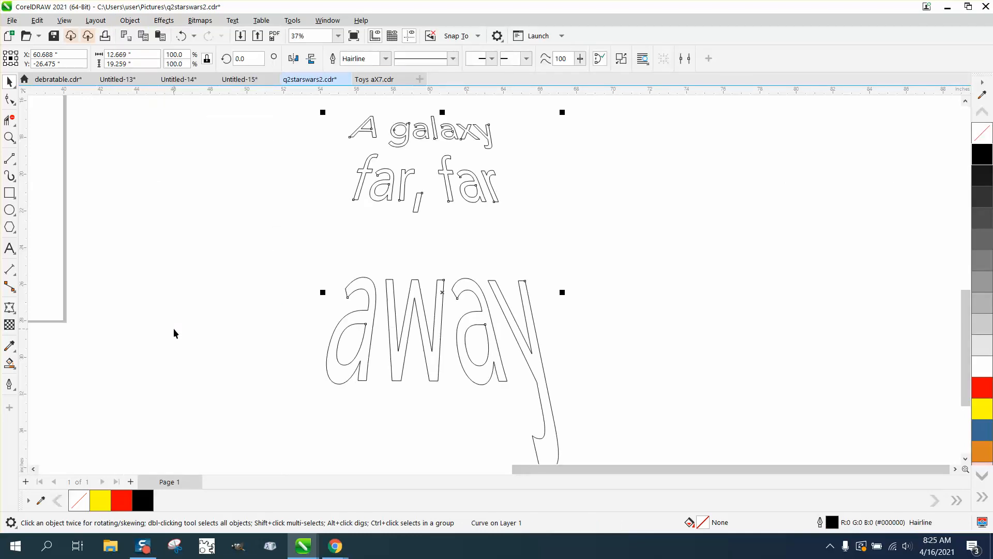
{"action": "left_click", "coordinate": [129, 20]}
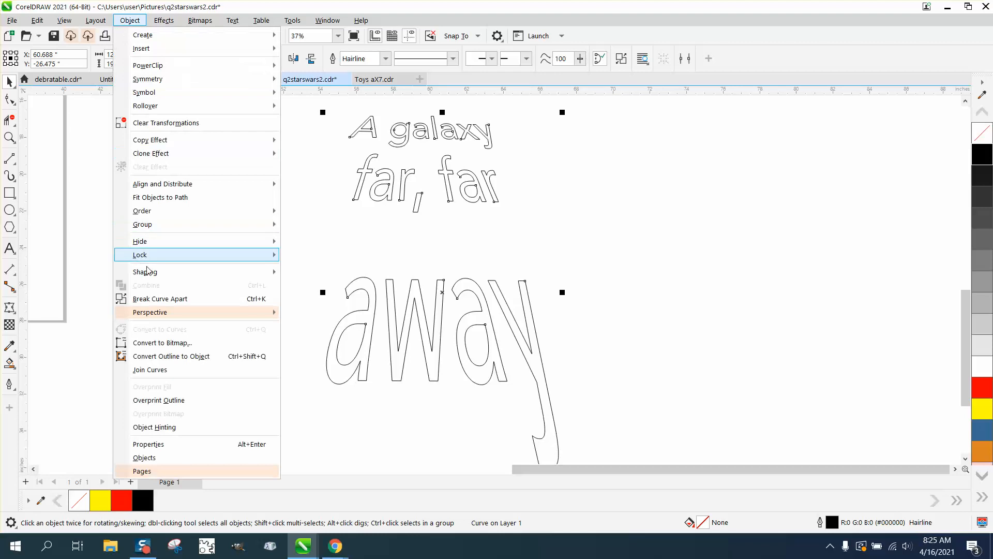
{"action": "left_click", "coordinate": [162, 299]}
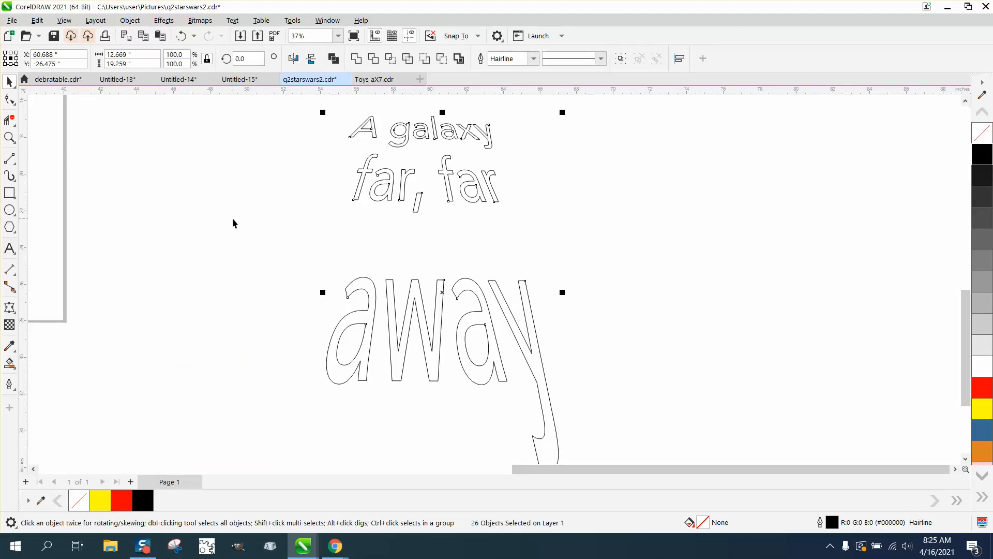
{"action": "left_click", "coordinate": [181, 36]}
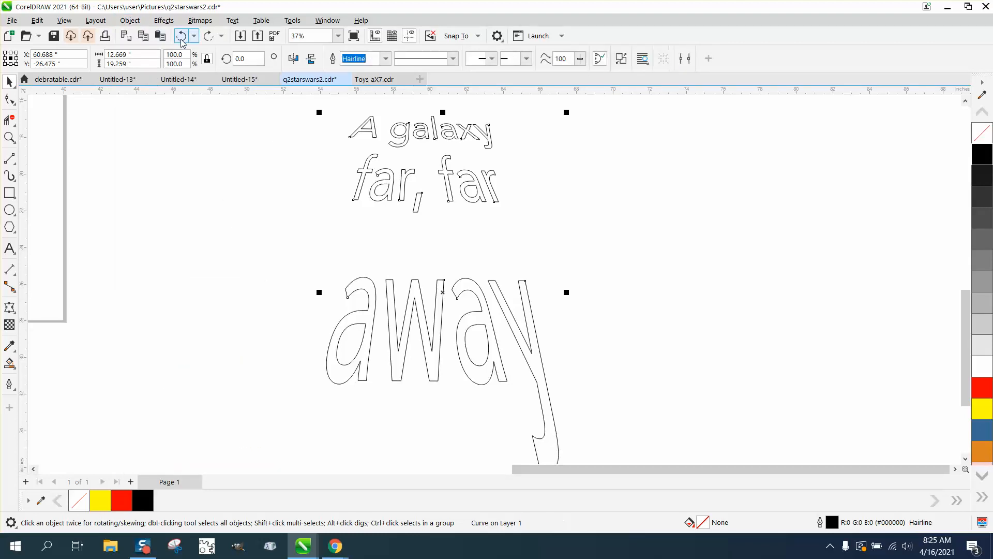
{"action": "left_click", "coordinate": [181, 37]}
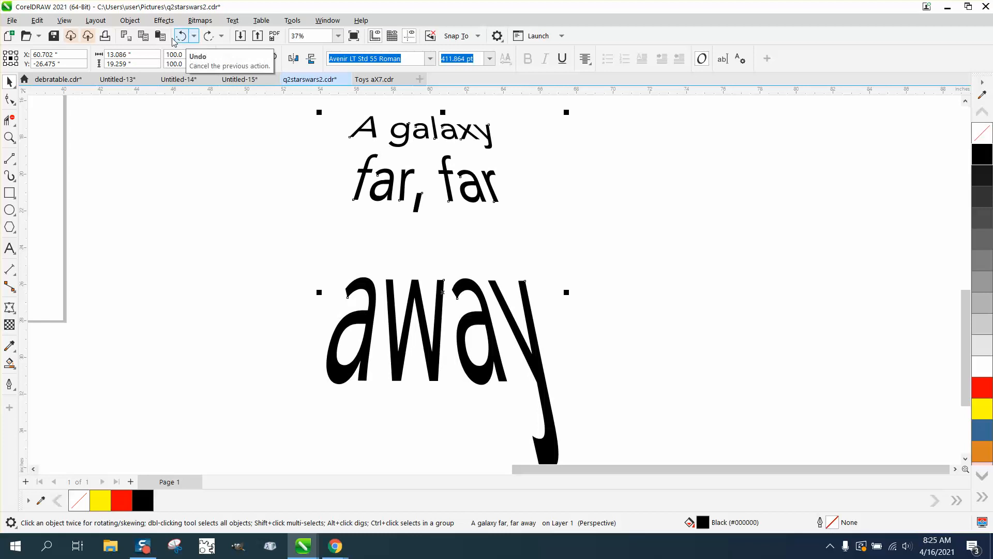
Step: Convert the black-filled perspective text to curves and break the curve apart, undoing both operations
{"action": "left_click", "coordinate": [129, 20]}
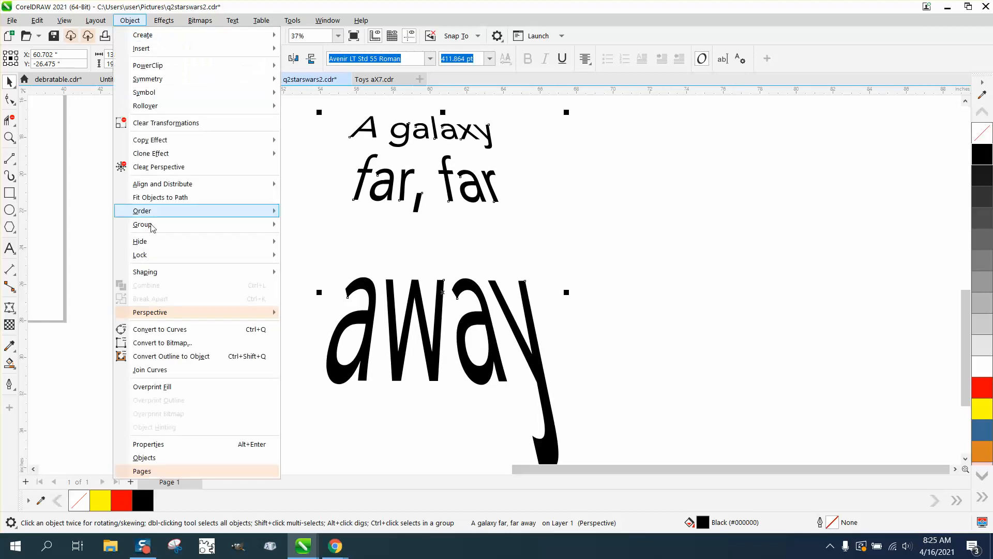
{"action": "left_click", "coordinate": [156, 329]}
{"action": "left_click", "coordinate": [130, 20]}
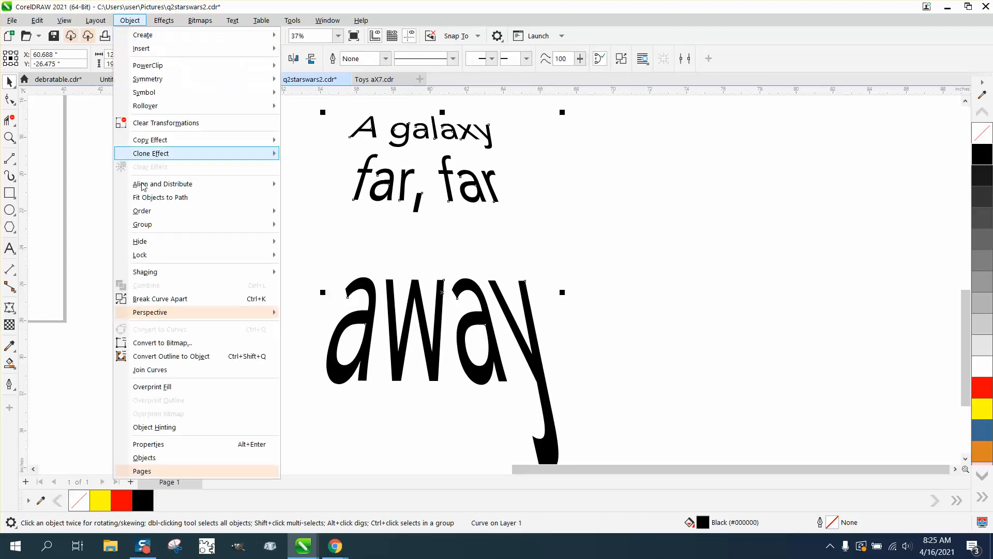
{"action": "left_click", "coordinate": [152, 301]}
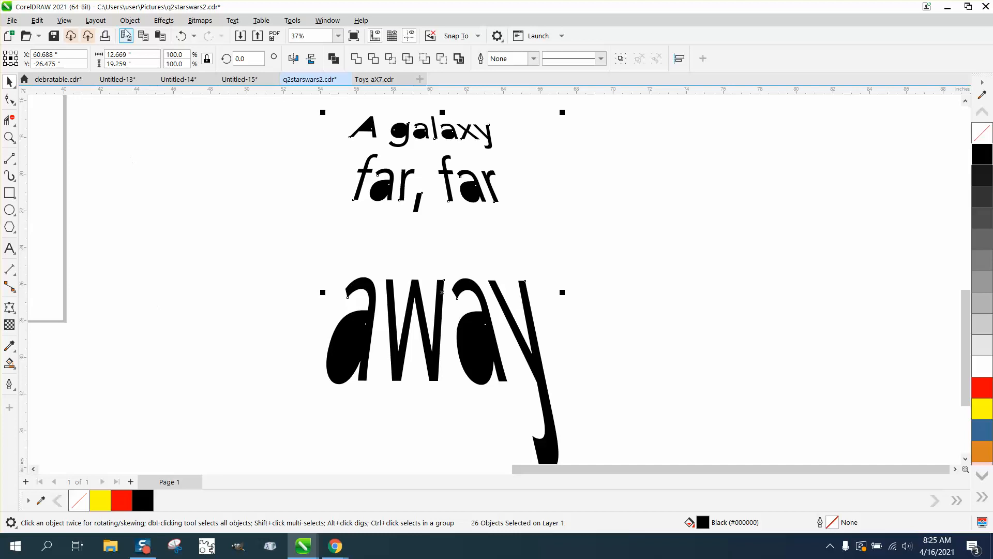
{"action": "left_click", "coordinate": [181, 37]}
{"action": "left_click", "coordinate": [181, 37]}
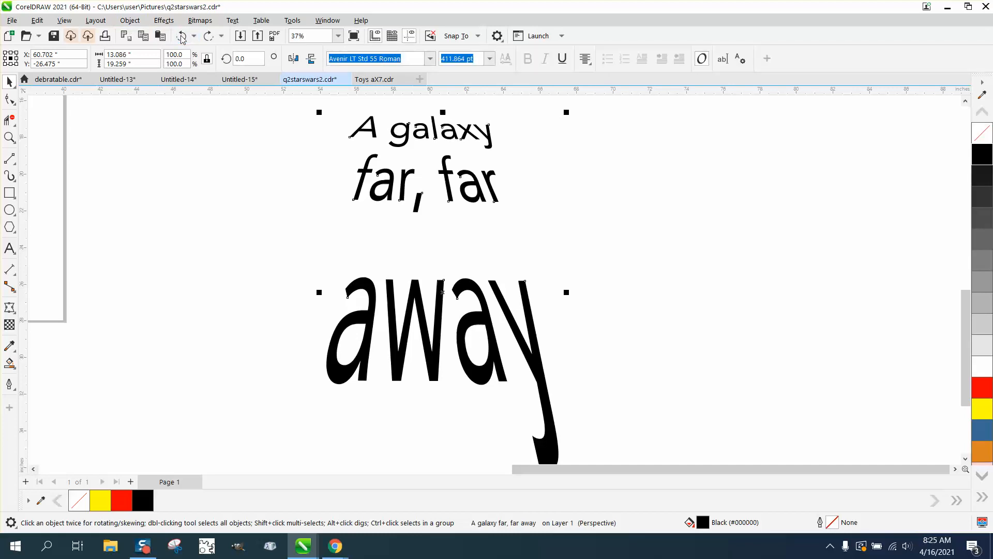
Step: Replace the perspective text's black fill with a black outline and convert the text to curves
{"action": "left_click", "coordinate": [983, 133]}
{"action": "right_click", "coordinate": [983, 154]}
{"action": "left_click", "coordinate": [129, 20]}
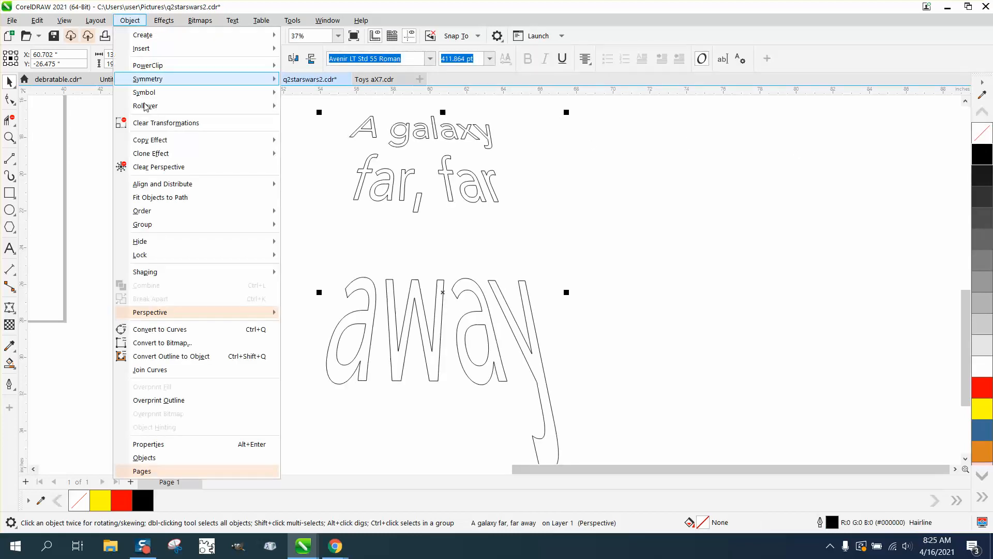
{"action": "left_click", "coordinate": [182, 333]}
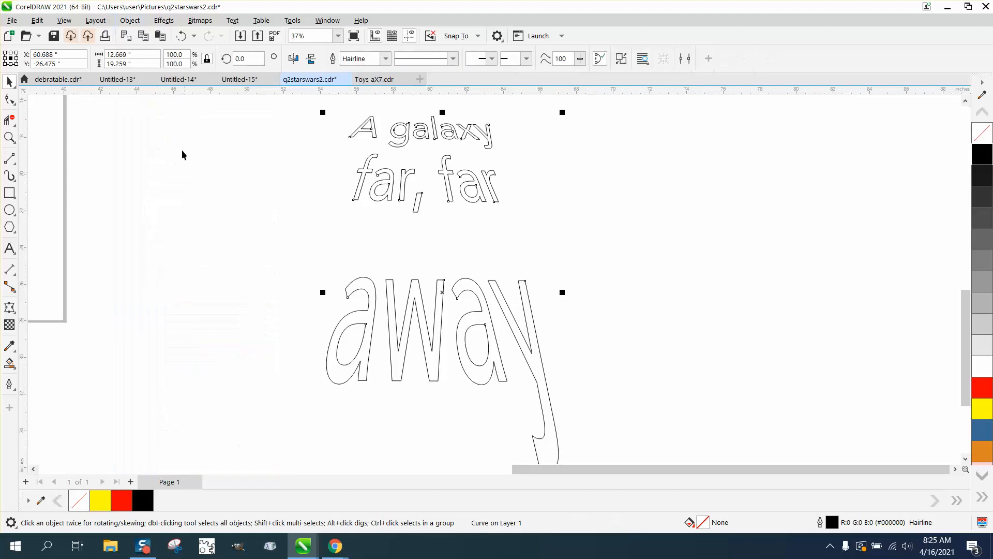
Step: Break the outlined text curve apart into separate objects and select the w of "away"
{"action": "left_click", "coordinate": [130, 20]}
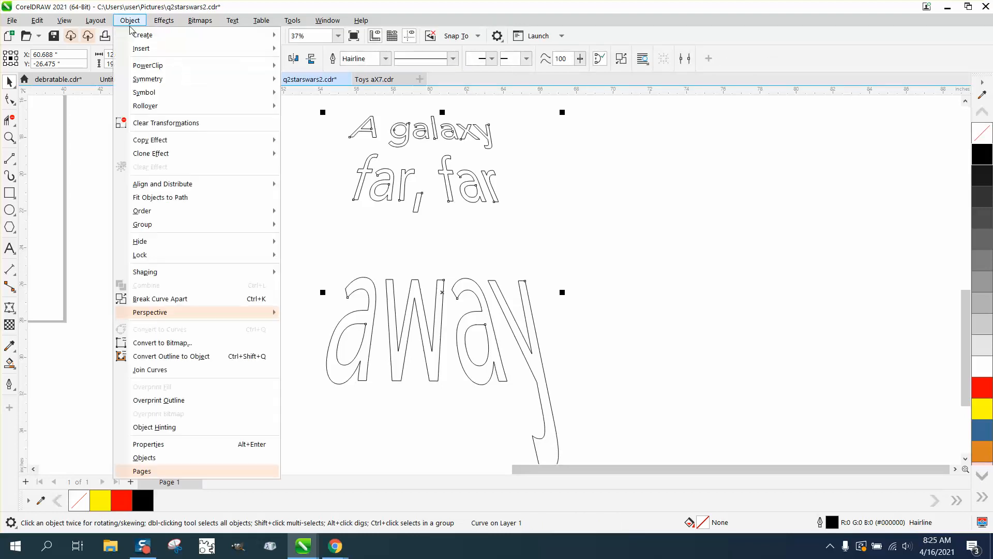
{"action": "left_click", "coordinate": [165, 299]}
{"action": "left_click", "coordinate": [396, 272]}
{"action": "left_click", "coordinate": [443, 305]}
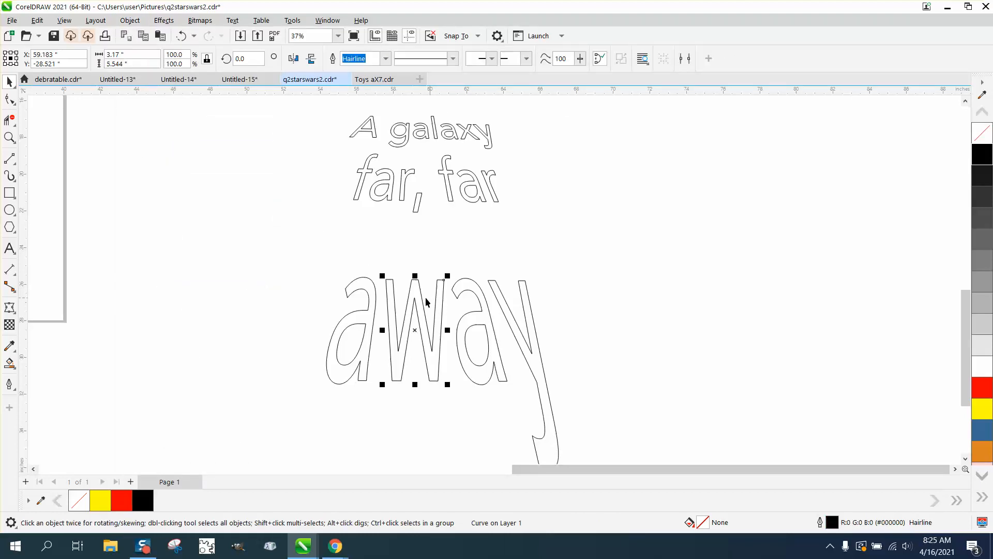
Step: Move all the letter curves of "away" up about 2.5 inches, closer to "far, far"
{"action": "scroll", "coordinate": [325, 281], "scroll_direction": "down", "scroll_amount": 2}
{"action": "left_click_drag", "start_coordinate": [318, 258], "coordinate": [519, 420]}
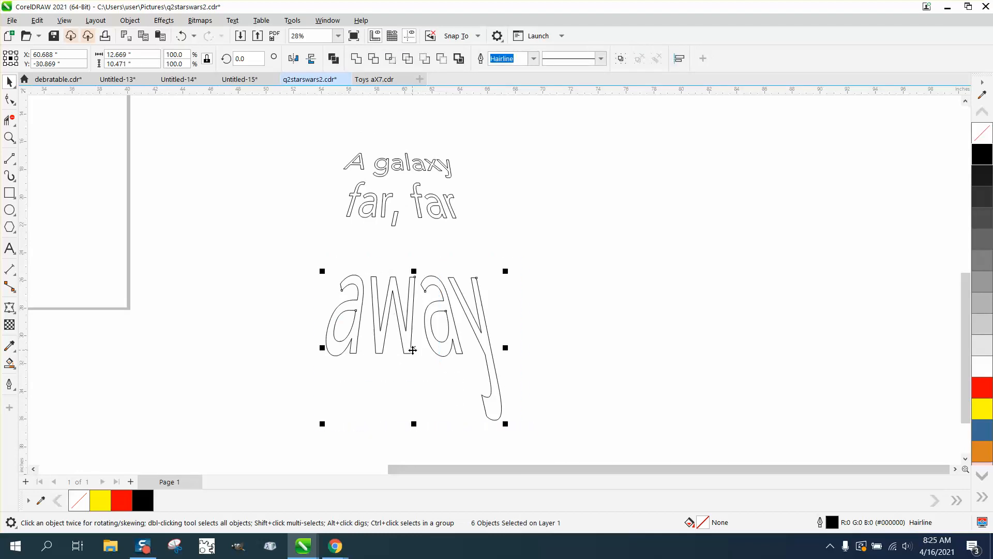
{"action": "left_click_drag", "start_coordinate": [413, 350], "coordinate": [411, 312]}
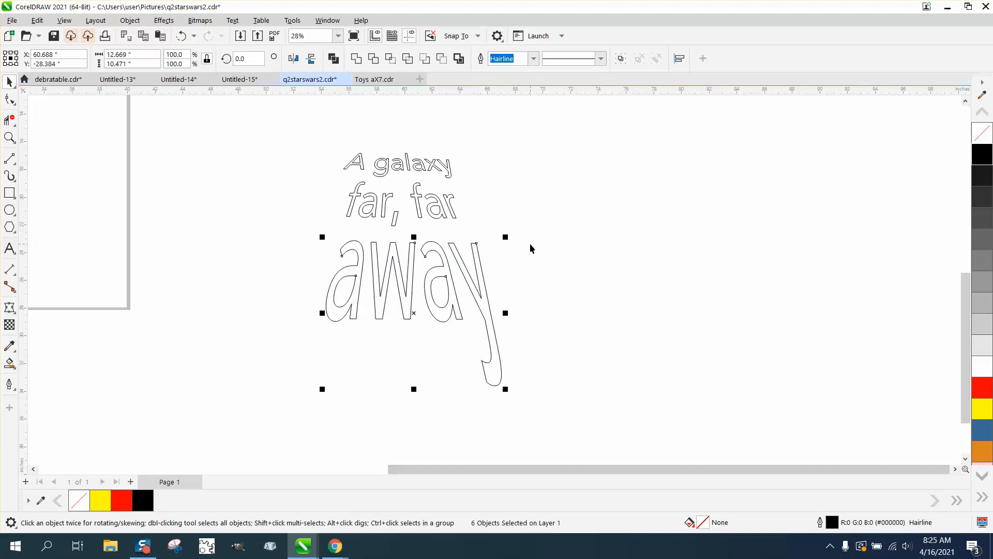
Step: Group the letter curves of "away", "far, far" and "A galaxy" separately, and align the three groups on a common vertical centre line
{"action": "left_click_drag", "start_coordinate": [305, 223], "coordinate": [483, 356]}
{"action": "left_click_drag", "start_coordinate": [598, 412], "coordinate": [600, 414]}
{"action": "key", "text": "ctrl+g"}
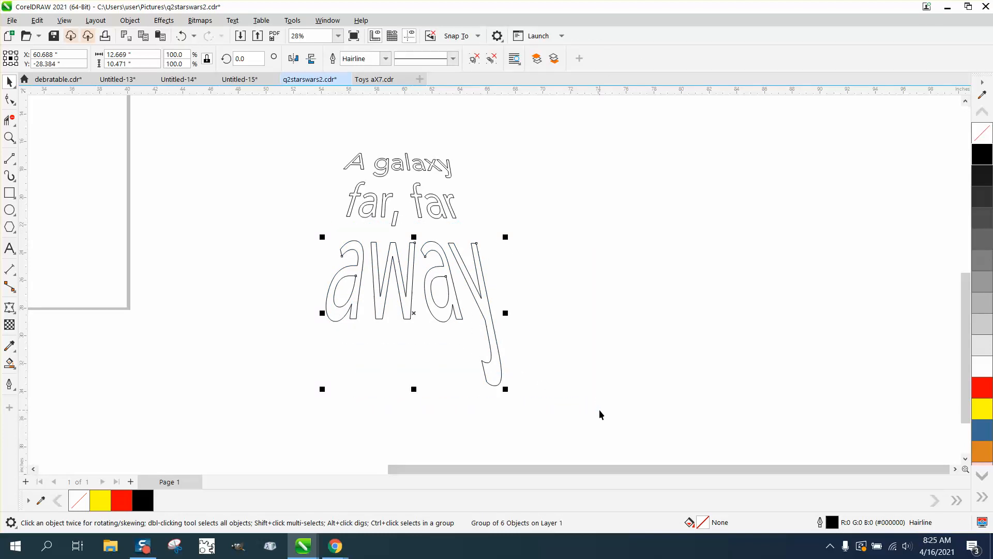
{"action": "left_click_drag", "start_coordinate": [332, 181], "coordinate": [466, 232]}
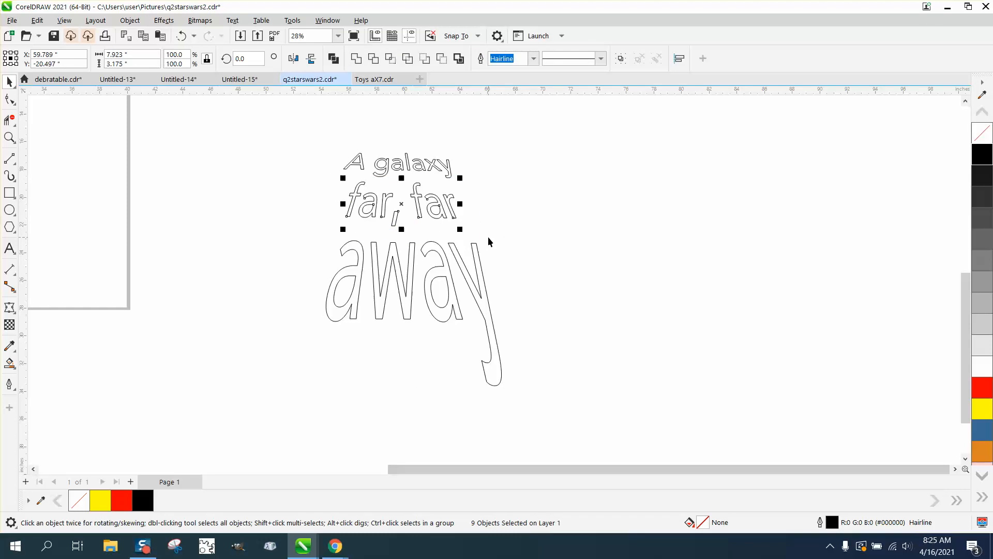
{"action": "key", "text": "ctrl+g"}
{"action": "left_click_drag", "start_coordinate": [325, 139], "coordinate": [483, 179]}
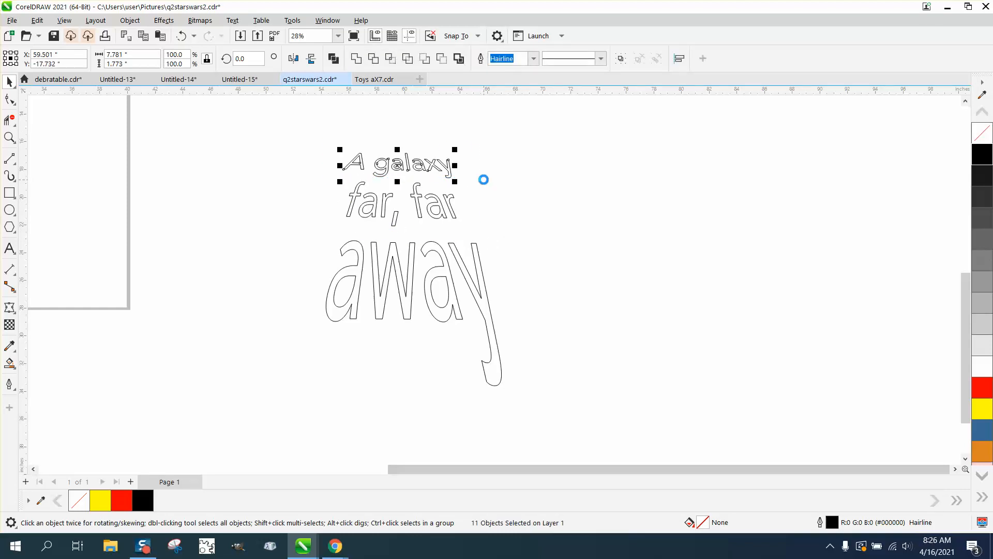
{"action": "key", "text": "ctrl+g"}
{"action": "left_click_drag", "start_coordinate": [318, 134], "coordinate": [554, 415]}
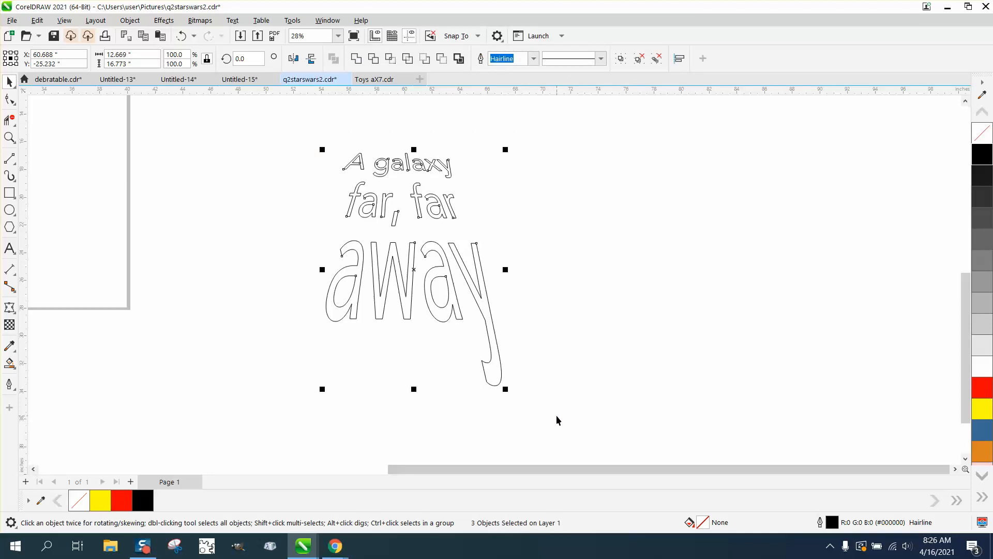
{"action": "key", "text": "c"}
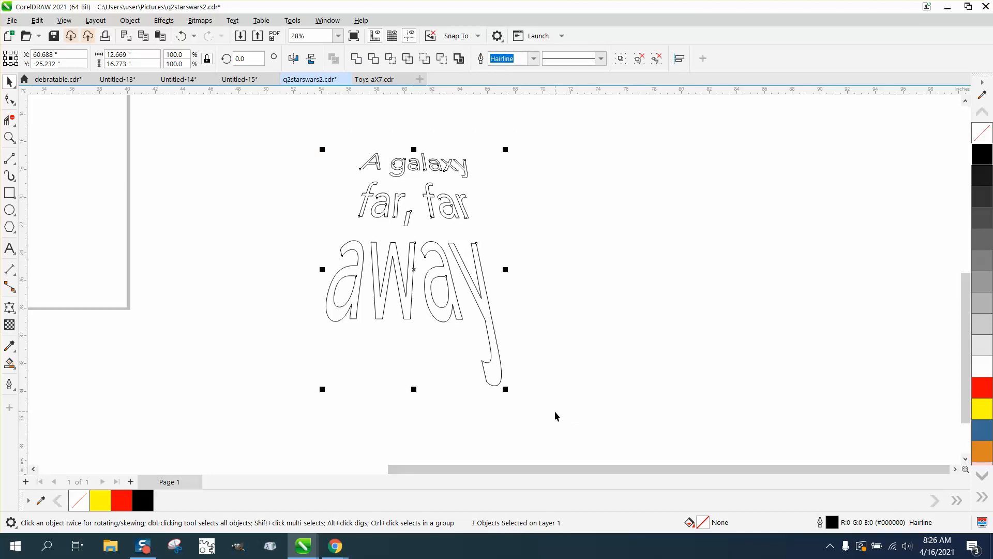
Step: Use Smart Fill with black and no outline to fill each letter of "away", keeping the letter counters empty
{"action": "left_click", "coordinate": [11, 138]}
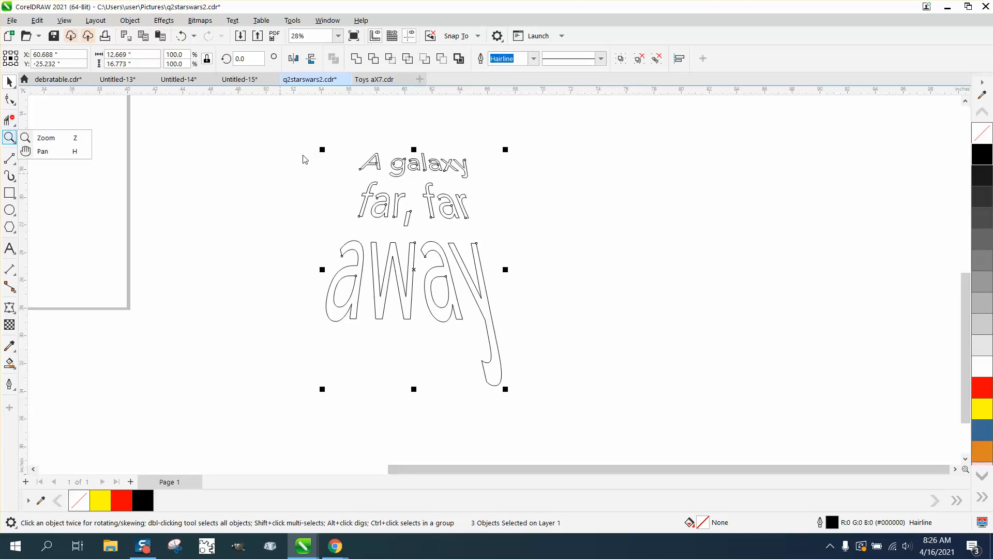
{"action": "left_click", "coordinate": [20, 141]}
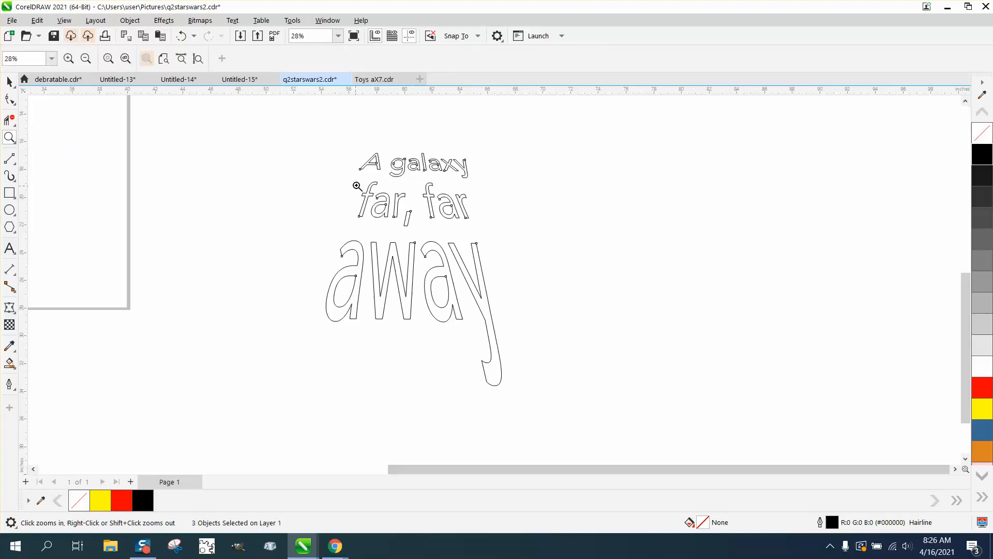
{"action": "left_click_drag", "start_coordinate": [332, 149], "coordinate": [555, 412]}
{"action": "left_click", "coordinate": [9, 362]}
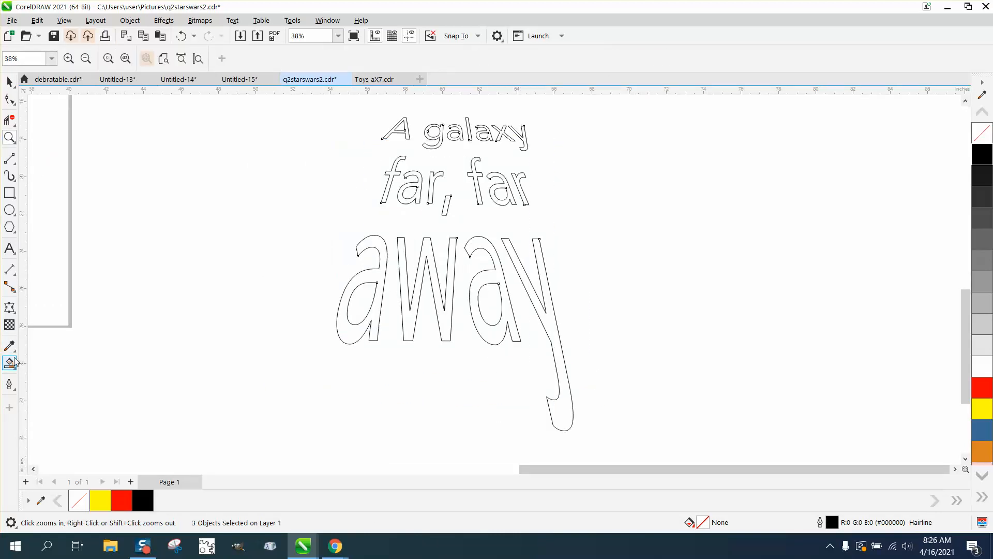
{"action": "left_click", "coordinate": [345, 334]}
{"action": "left_click", "coordinate": [417, 313]}
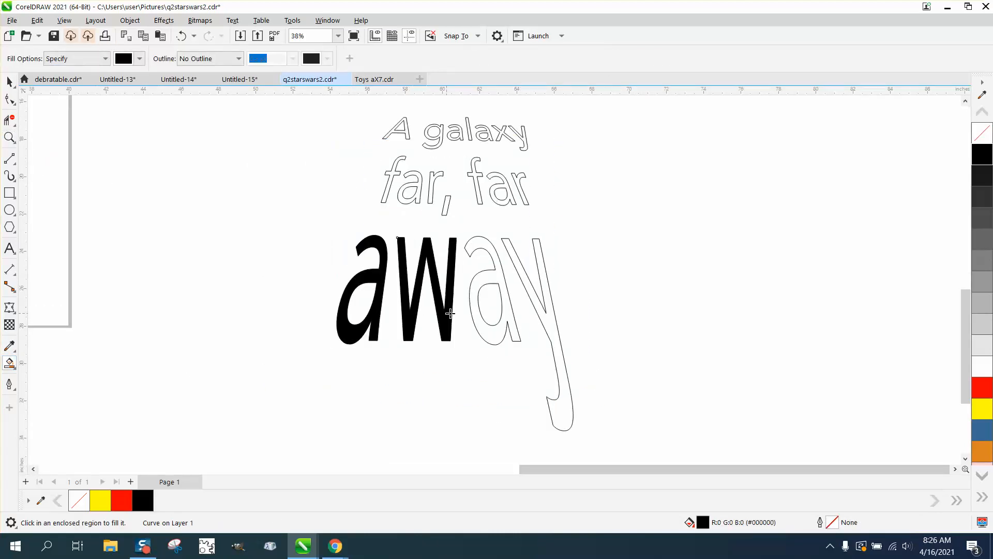
{"action": "left_click", "coordinate": [478, 319]}
{"action": "left_click", "coordinate": [549, 325]}
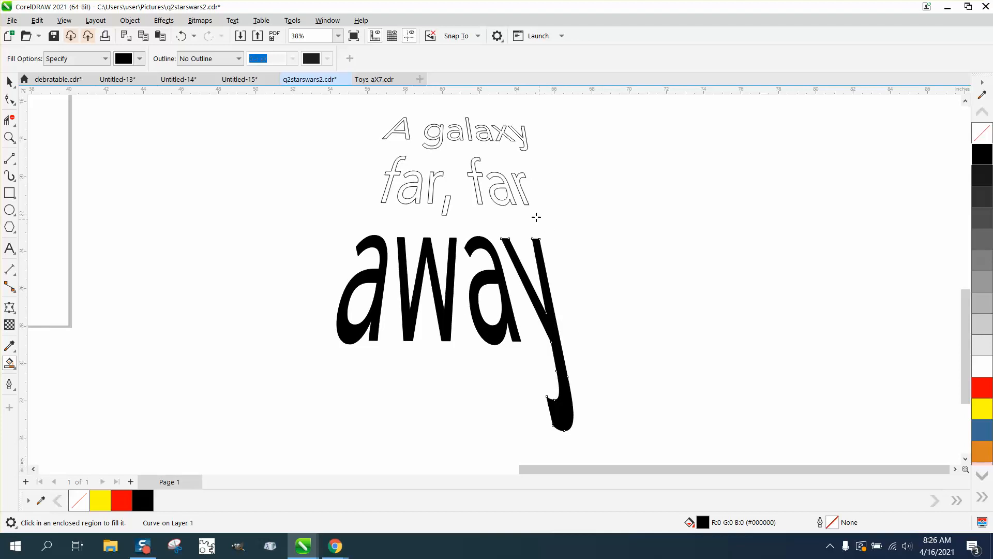
Step: Smart-fill the letters and the comma of "far, far" in black
{"action": "left_click", "coordinate": [522, 199]}
{"action": "left_click", "coordinate": [500, 197]}
{"action": "left_click", "coordinate": [480, 196]}
{"action": "left_click", "coordinate": [447, 203]}
{"action": "left_click", "coordinate": [433, 193]}
{"action": "left_click", "coordinate": [418, 187]}
{"action": "left_click", "coordinate": [389, 185]}
Step: Smart-fill every letter of "A galaxy" in black, undoing and redoing the fill of the final y
{"action": "left_click", "coordinate": [408, 136]}
{"action": "left_click", "coordinate": [441, 134]}
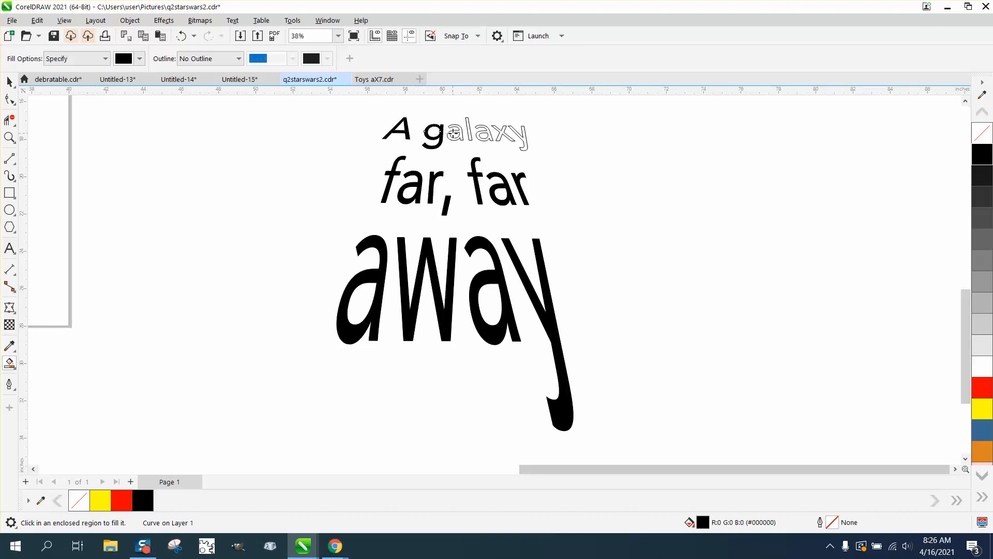
{"action": "left_click", "coordinate": [460, 134]}
{"action": "left_click", "coordinate": [468, 134]}
{"action": "left_click", "coordinate": [486, 133]}
{"action": "left_click", "coordinate": [504, 134]}
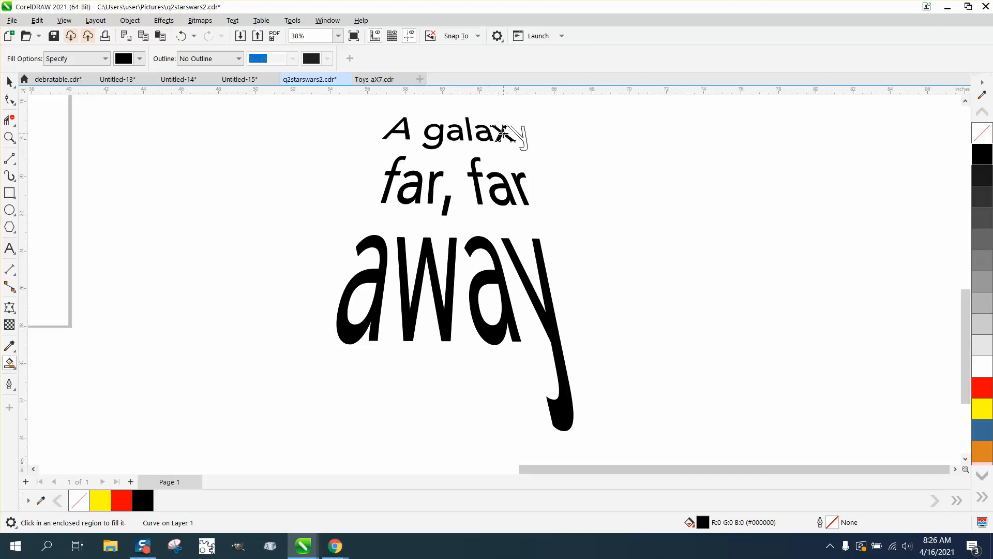
{"action": "left_click", "coordinate": [524, 135]}
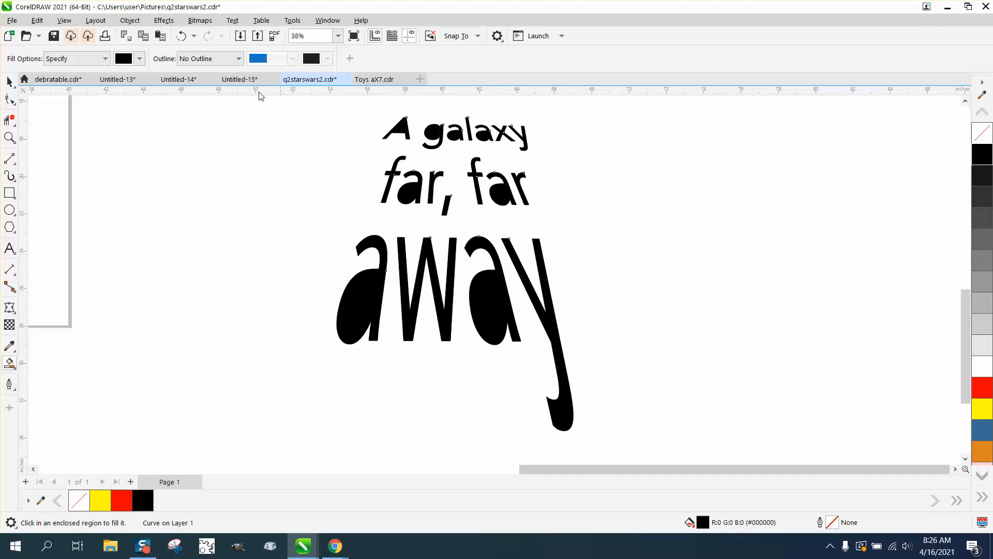
{"action": "left_click", "coordinate": [180, 36]}
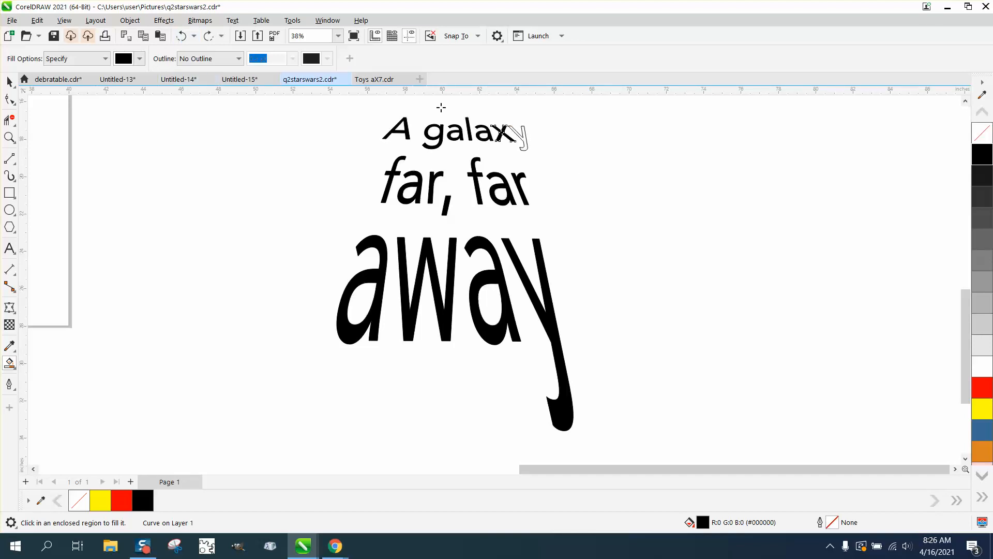
{"action": "left_click", "coordinate": [523, 138]}
Step: Select the filled "A galaxy" line together with its outlines and shift it slightly to the left
{"action": "left_click", "coordinate": [9, 137]}
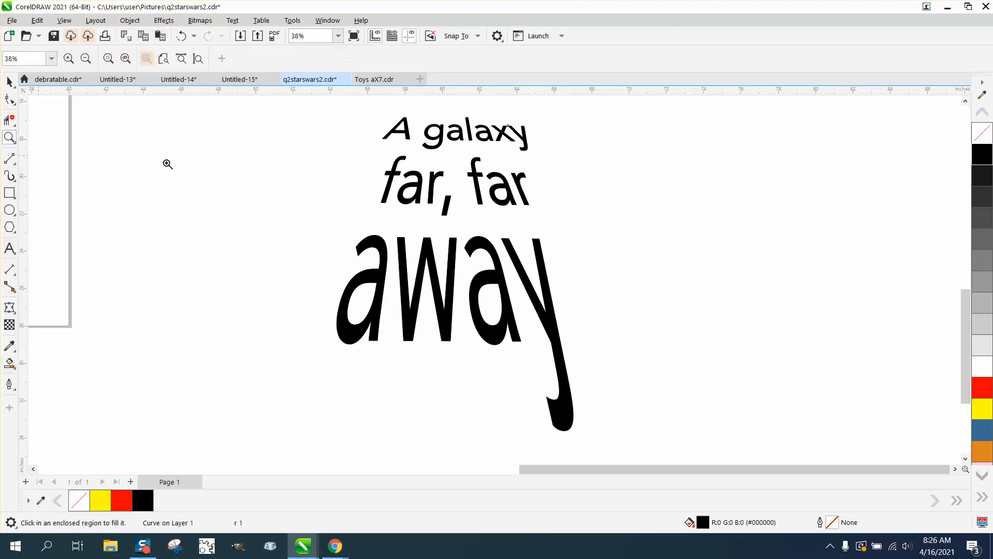
{"action": "right_click", "coordinate": [298, 190]}
{"action": "left_click_drag", "start_coordinate": [321, 127], "coordinate": [594, 401]}
{"action": "right_click", "coordinate": [385, 344]}
{"action": "right_click", "coordinate": [384, 344]}
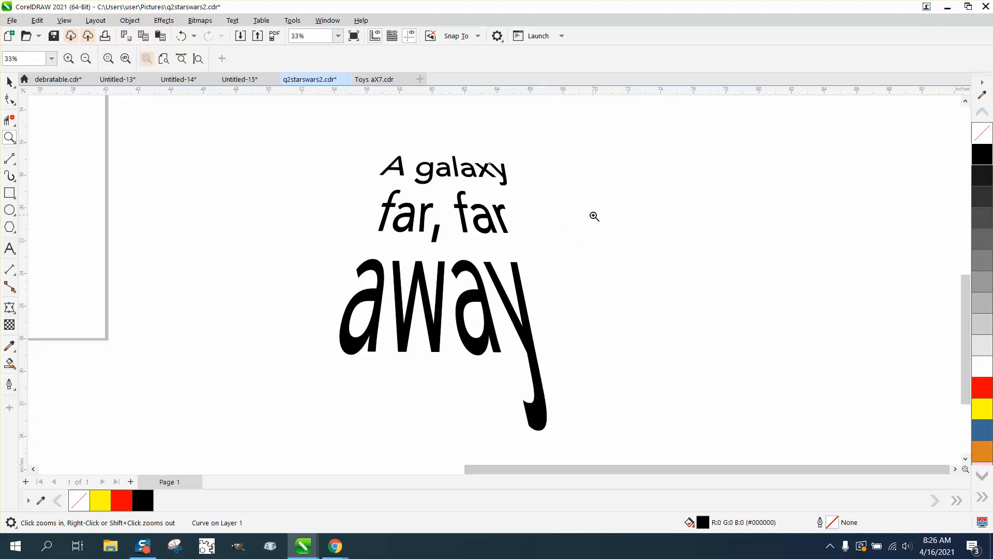
{"action": "left_click", "coordinate": [10, 81]}
{"action": "left_click_drag", "start_coordinate": [329, 127], "coordinate": [526, 190]}
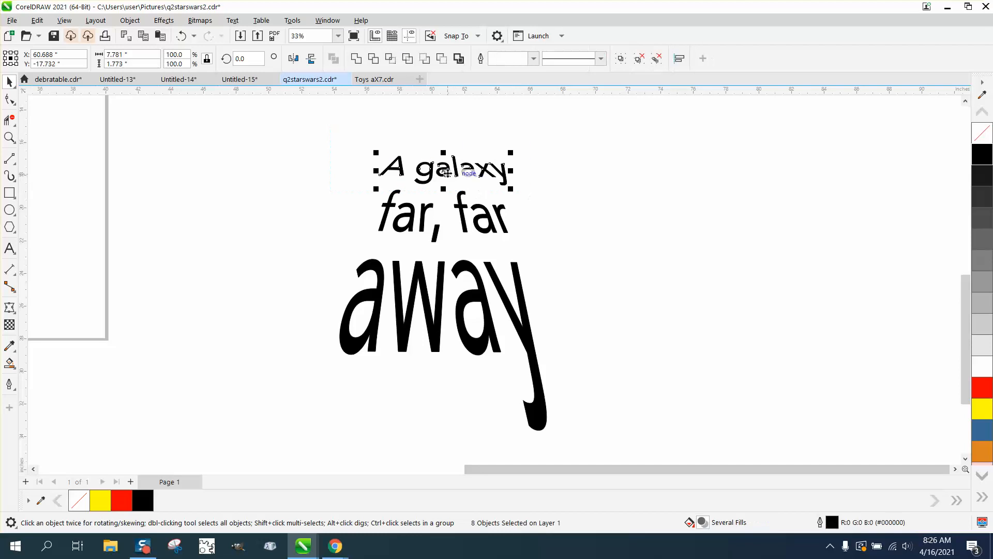
{"action": "left_click_drag", "start_coordinate": [444, 172], "coordinate": [439, 172]}
{"action": "left_click_drag", "start_coordinate": [347, 187], "coordinate": [515, 243]}
{"action": "left_click_drag", "start_coordinate": [444, 210], "coordinate": [440, 219]}
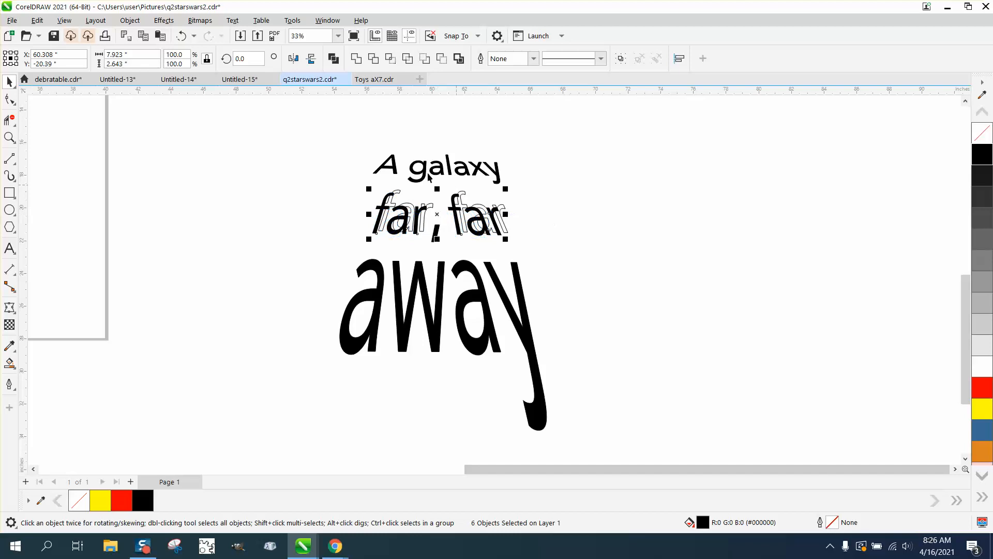
{"action": "left_click", "coordinate": [181, 36]}
Step: Move the whole "far, far" line slightly down toward "away", and lower the "A galaxy" line to close the gap above it
{"action": "left_click_drag", "start_coordinate": [335, 171], "coordinate": [442, 219]}
{"action": "left_click", "coordinate": [591, 221]}
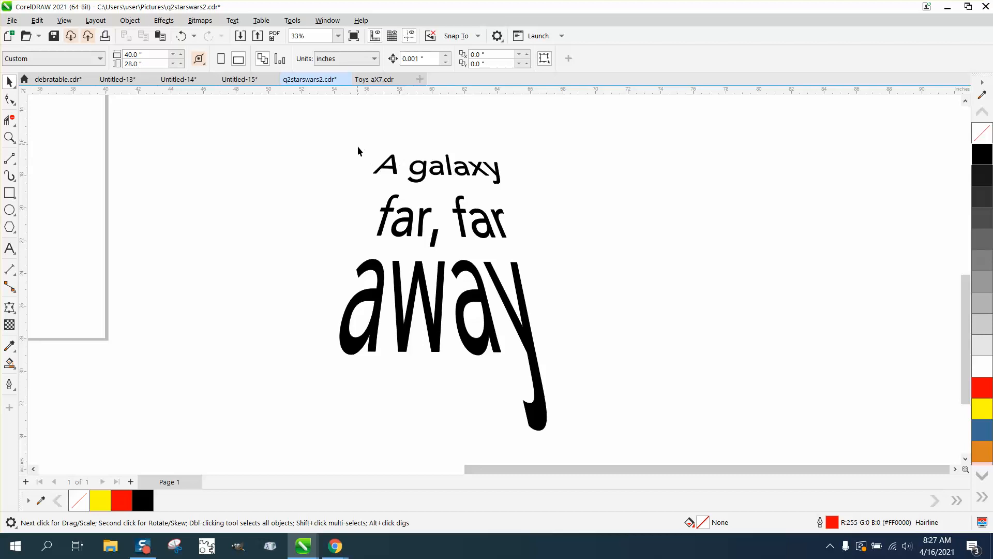
{"action": "left_click_drag", "start_coordinate": [522, 188], "coordinate": [522, 188]}
{"action": "left_click_drag", "start_coordinate": [439, 169], "coordinate": [446, 187]}
{"action": "left_click", "coordinate": [532, 212]}
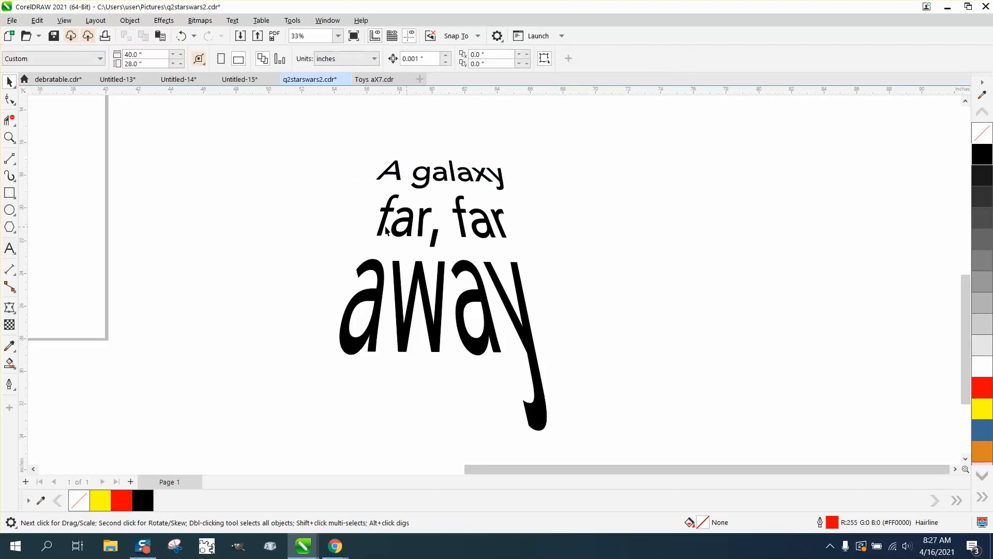
Step: Zoom in on the rearranged three-line text
{"action": "left_click", "coordinate": [10, 137]}
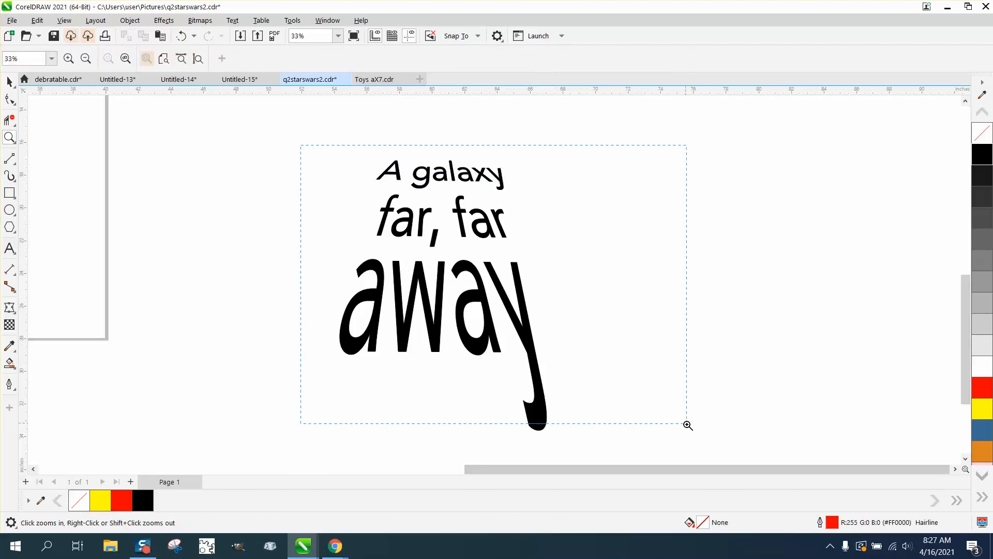